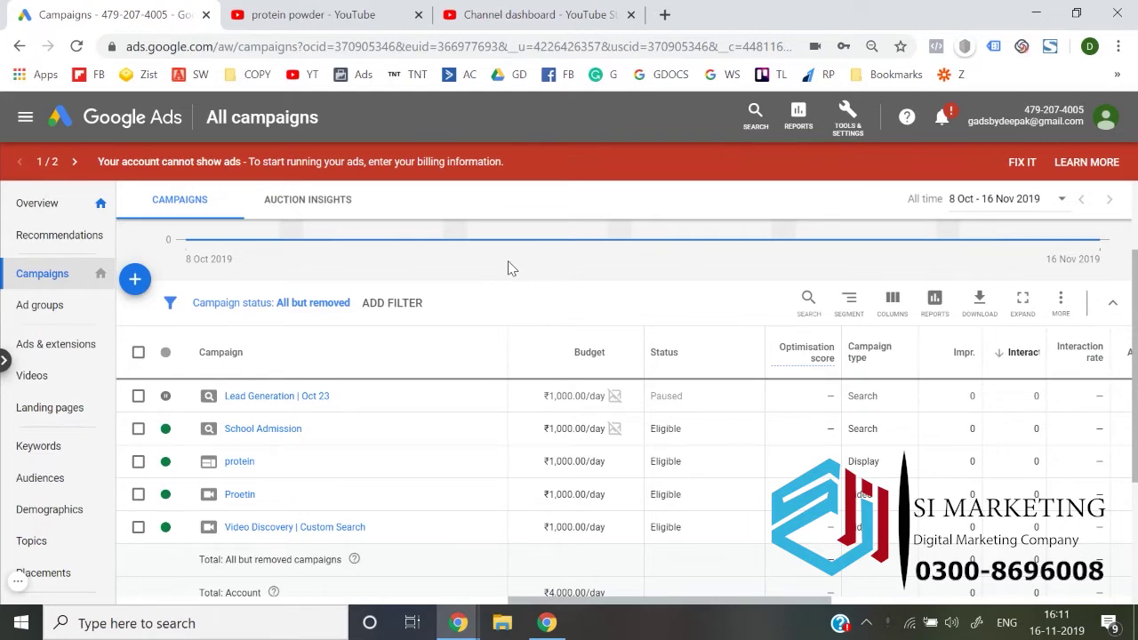
- Switch to the YouTube results for "protein powder" and look through the listed videos
left_click(366, 13)
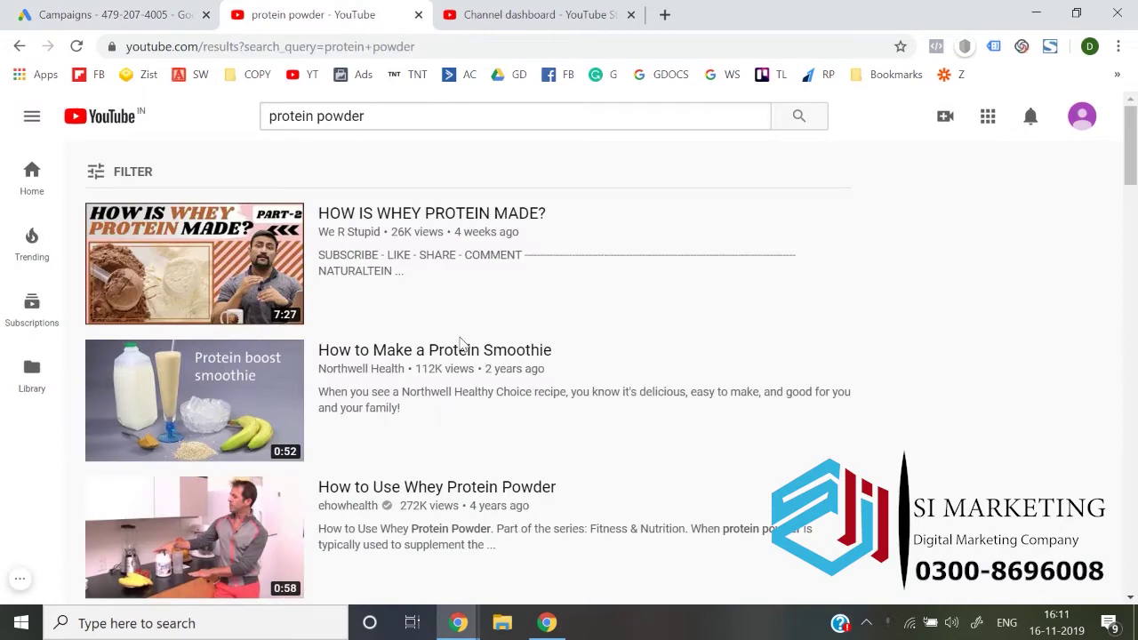
scroll(462, 343, "down", 4)
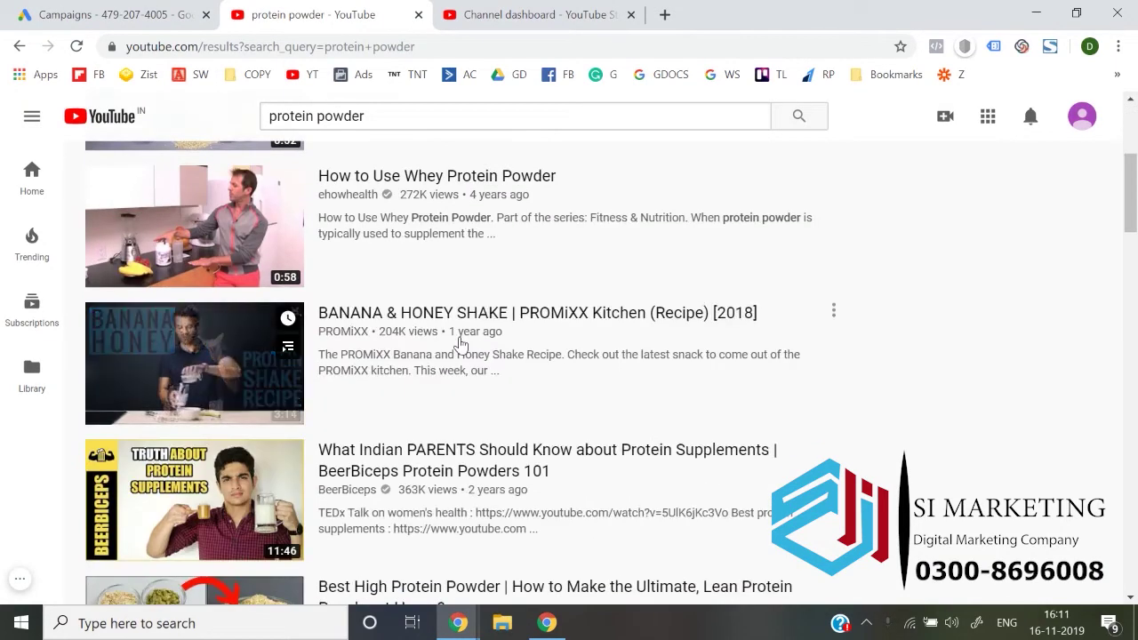
scroll(462, 343, "down", 1)
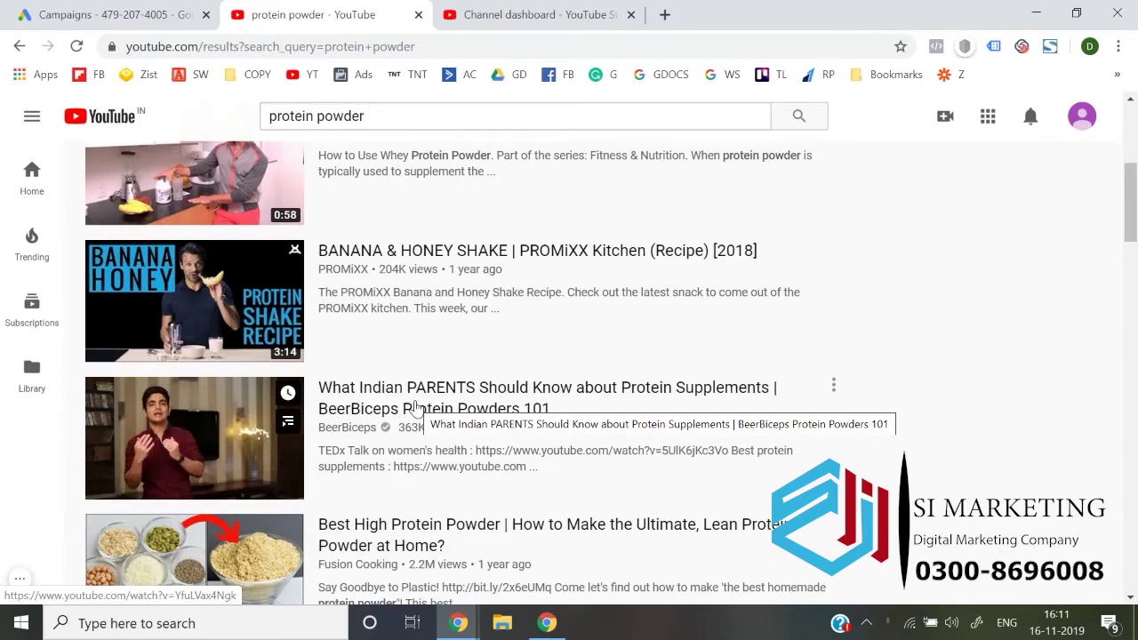
scroll(436, 416, "down", 1)
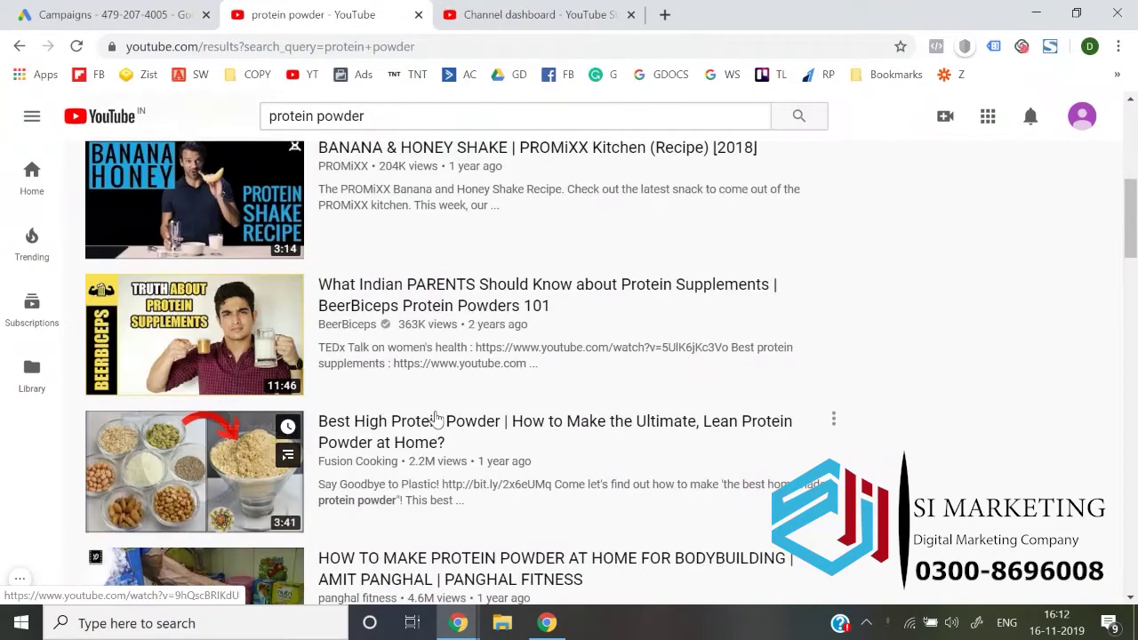
scroll(416, 326, "down", 1)
scroll(419, 327, "down", 2)
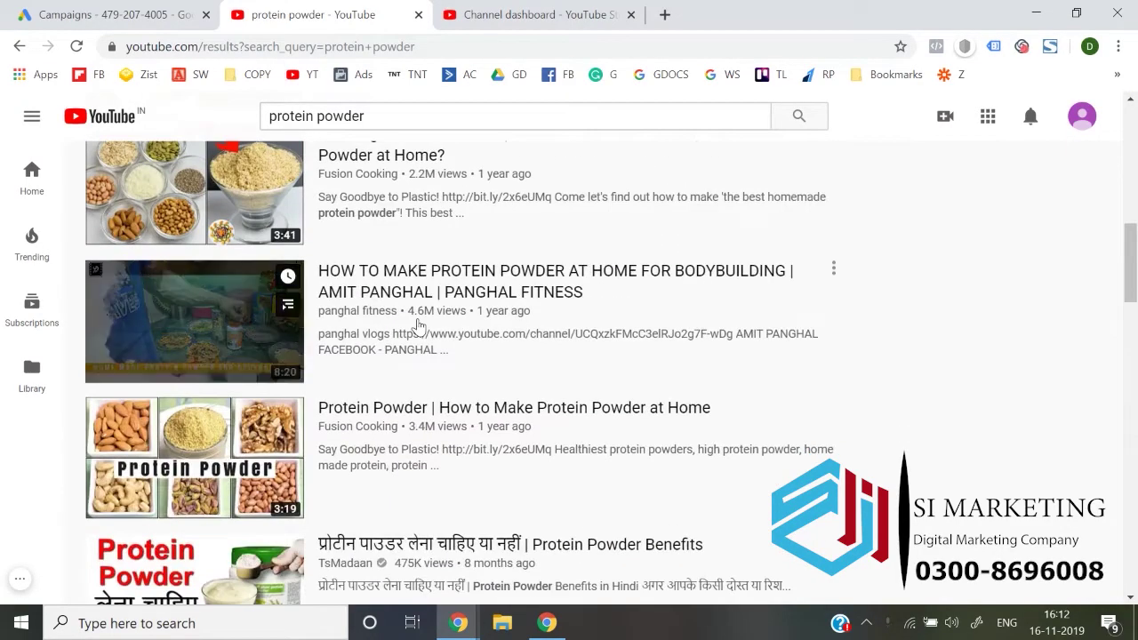
- Search YouTube for "best protein powder"
scroll(419, 325, "up", 12)
triple_click(436, 116)
type("b")
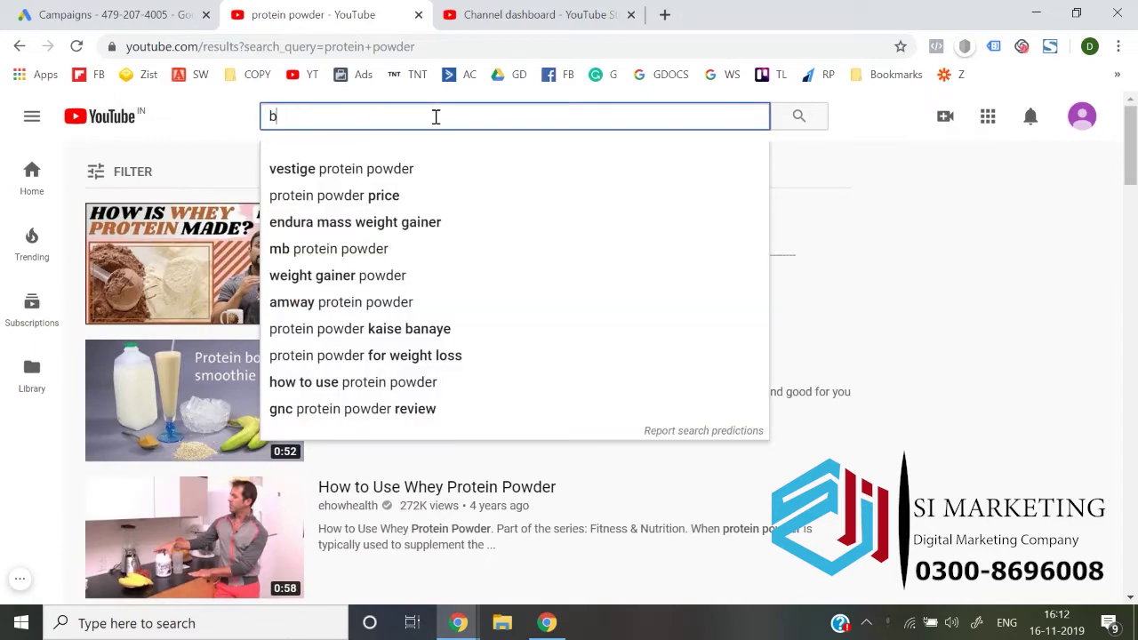
type("est pro")
key("Down")
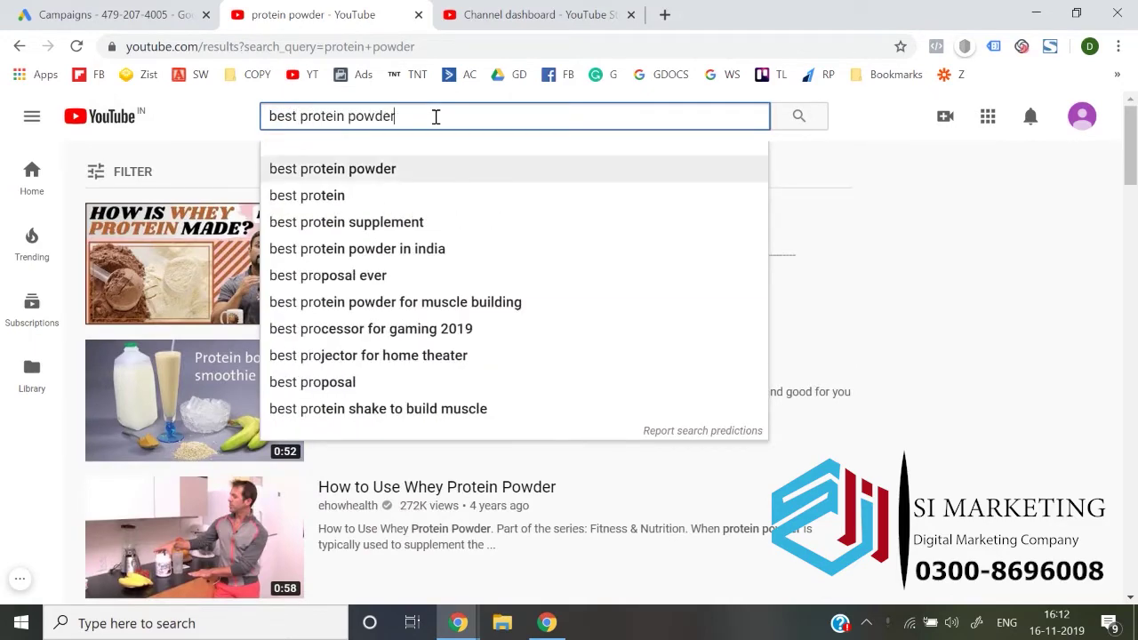
key("Return")
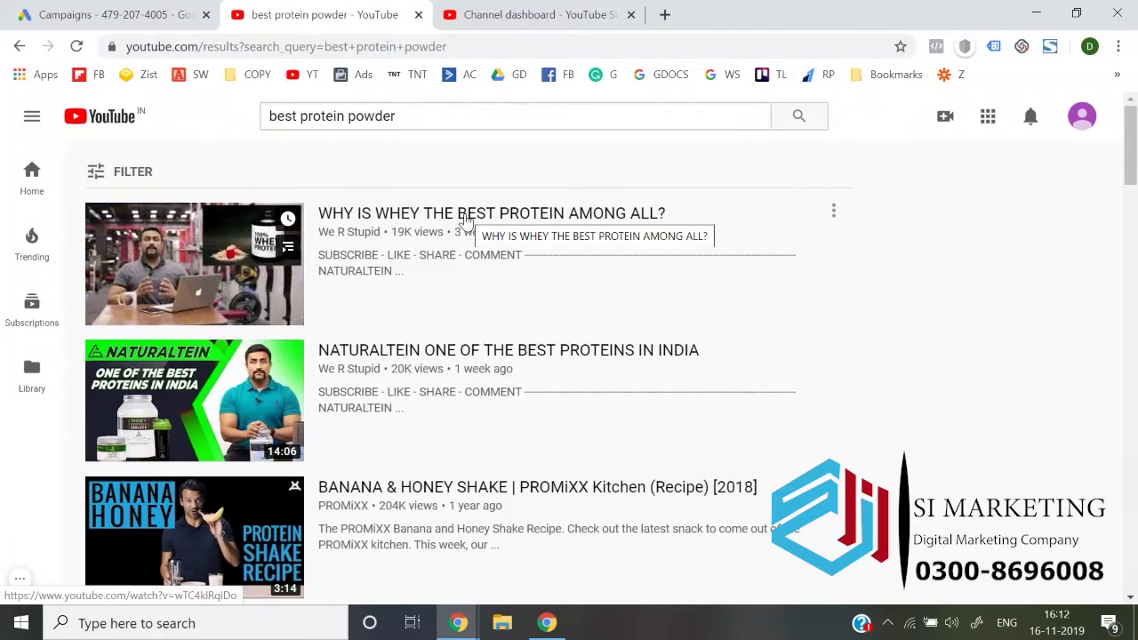
- Open the video "WHY IS WHEY THE BEST PROTEIN AMONG ALL?" from the results and pause the ad playing before it
scroll(465, 221, "down", 4)
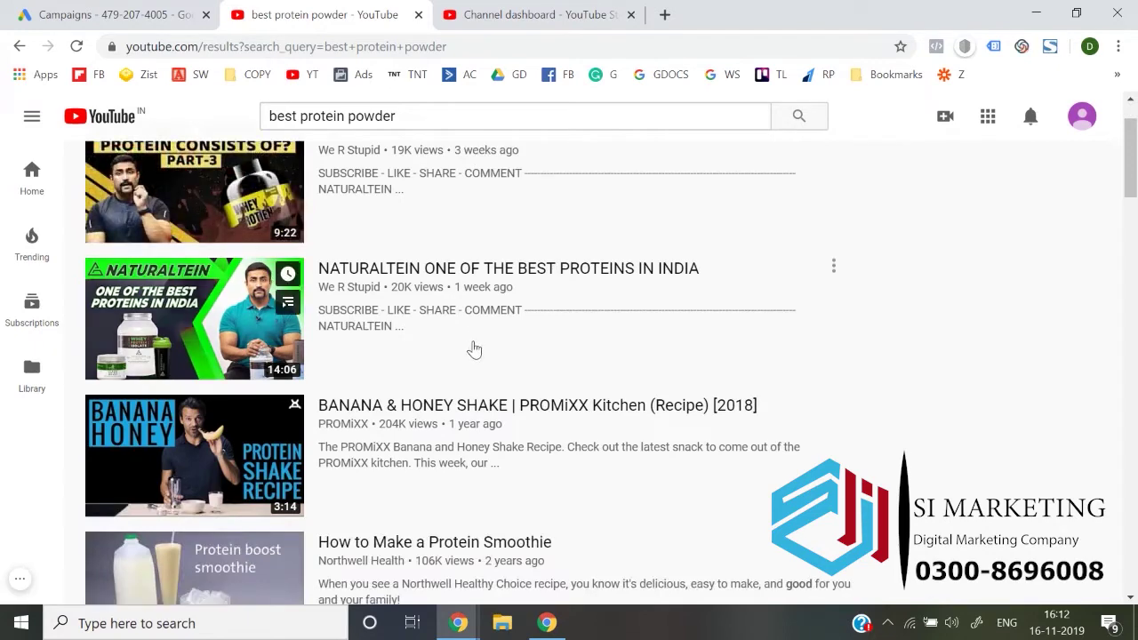
scroll(472, 347, "up", 4)
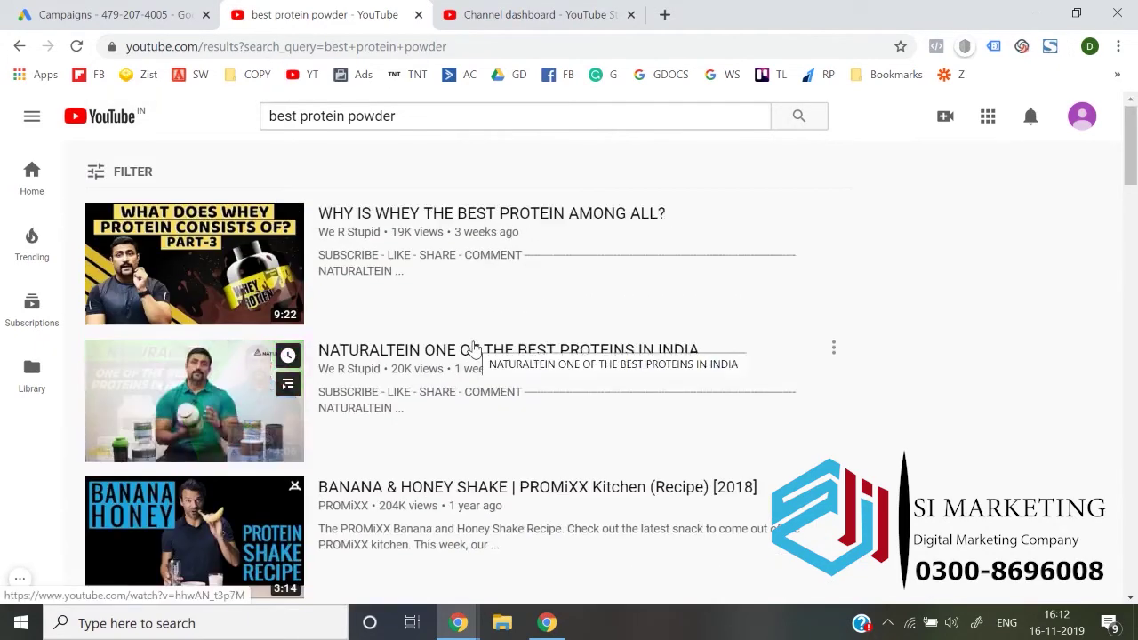
left_click(402, 218)
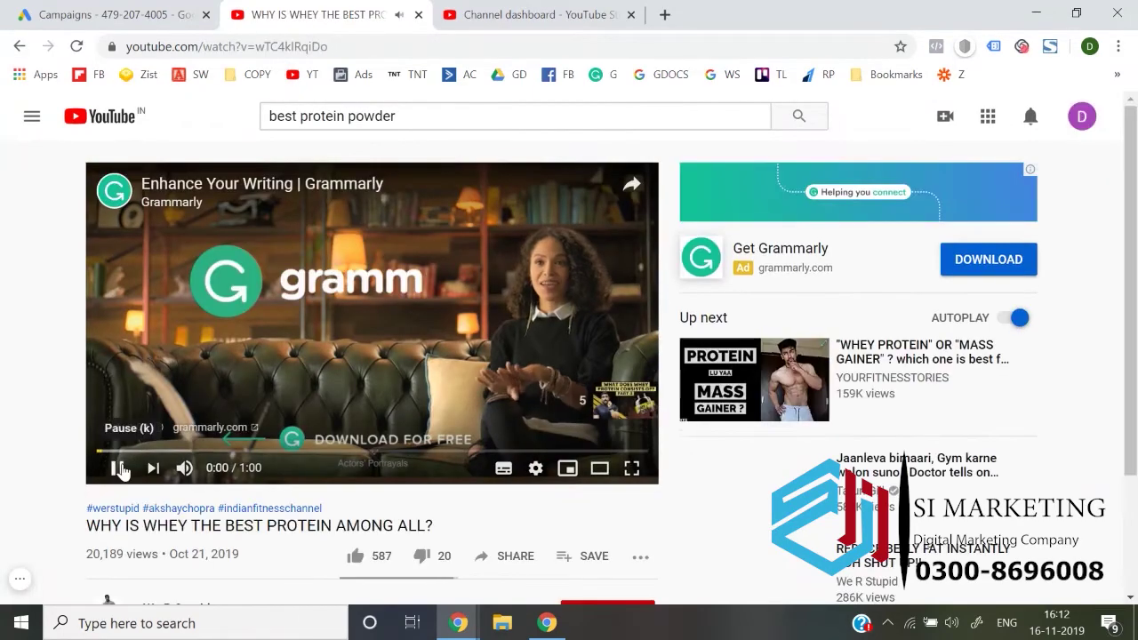
left_click(119, 468)
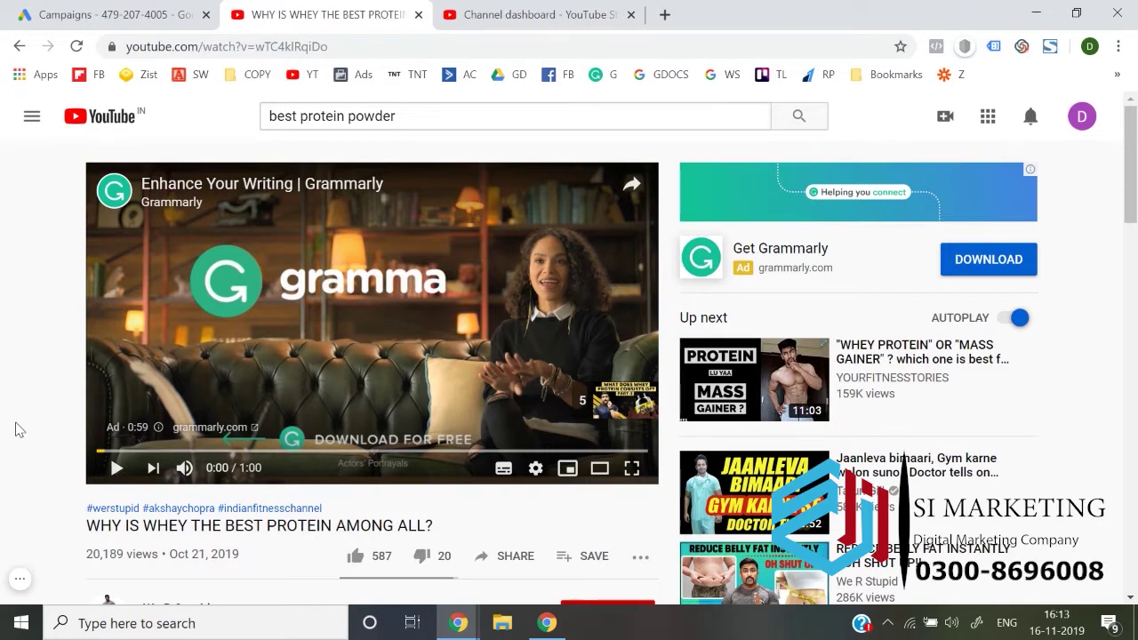
- Switch to Google Ads and start a new campaign without a goal's guidance
left_click(107, 14)
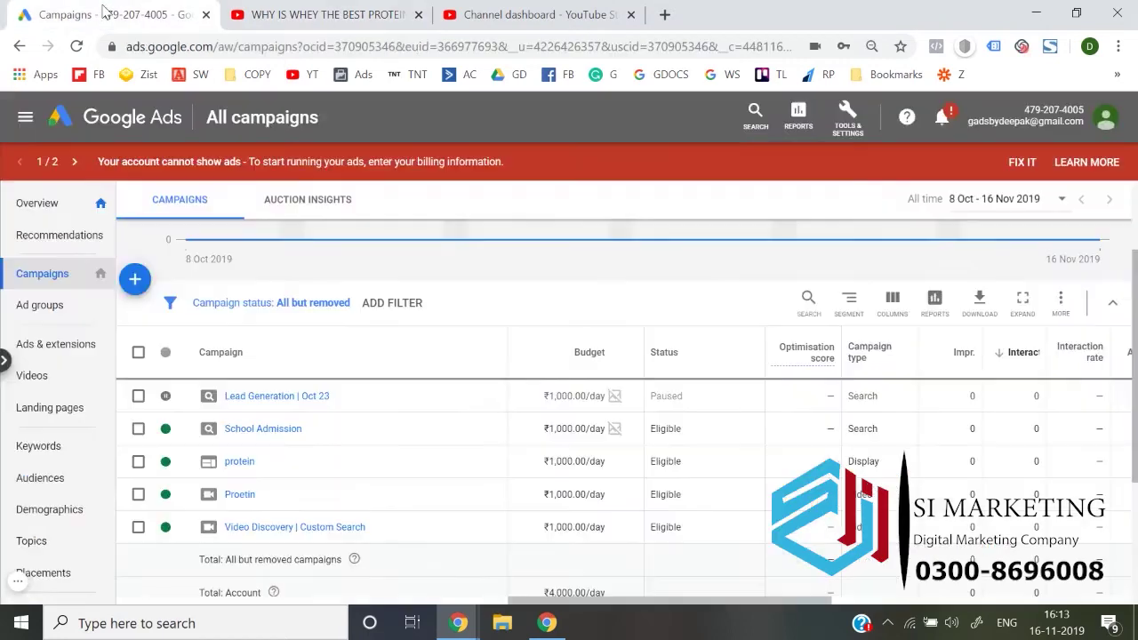
left_click(134, 278)
left_click(275, 347)
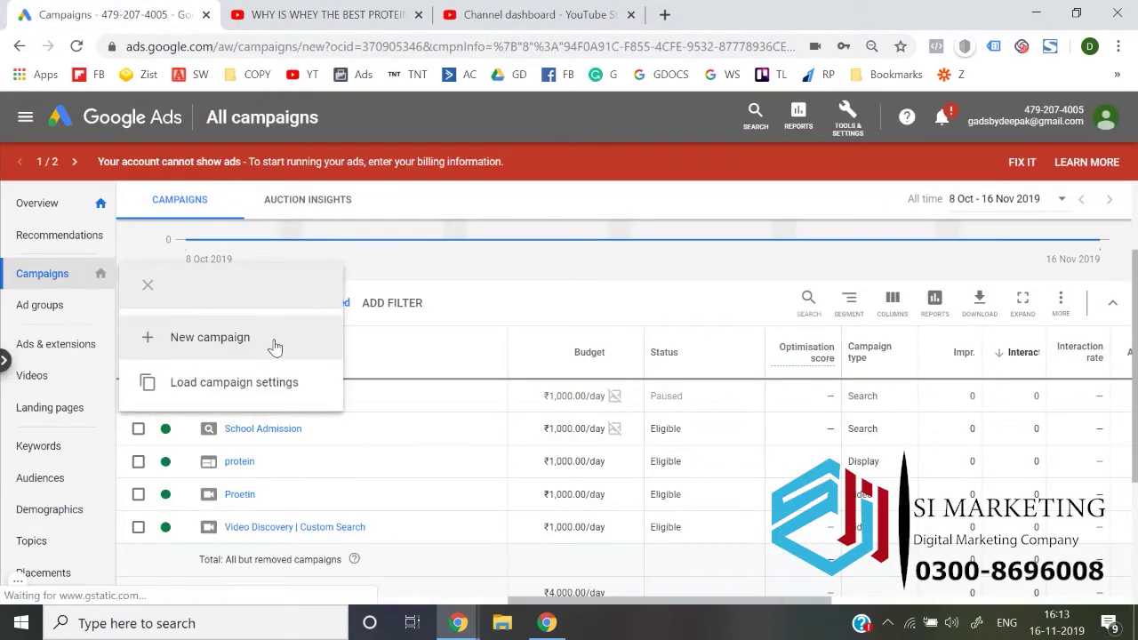
left_click(620, 536)
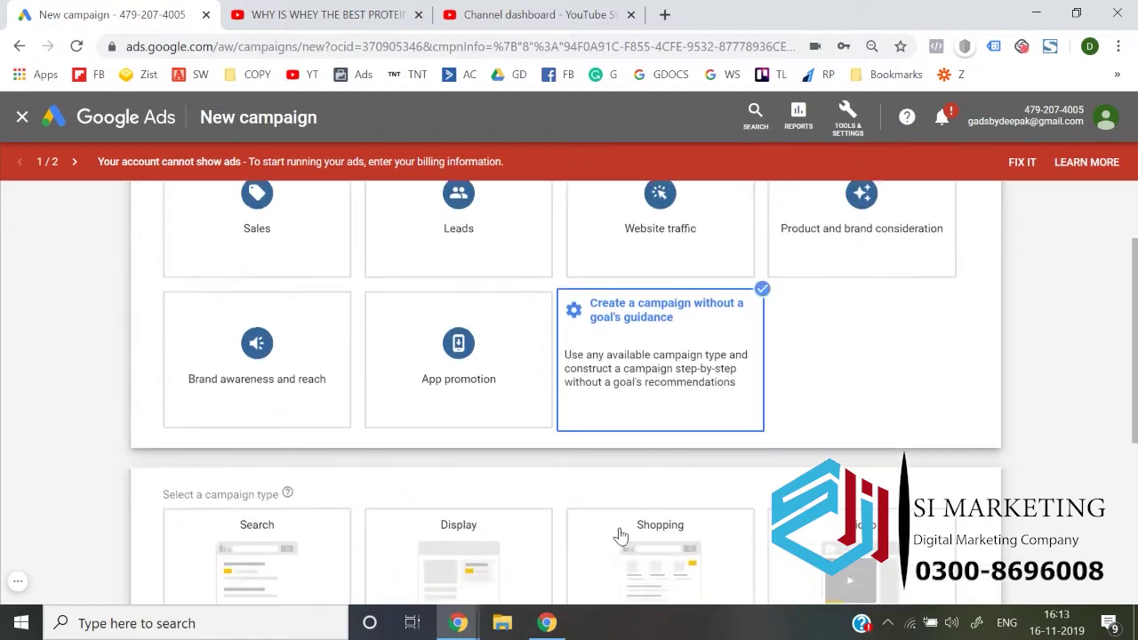
- Choose the Video campaign type with the Custom video campaign subtype and continue to the campaign setup
left_click(845, 306)
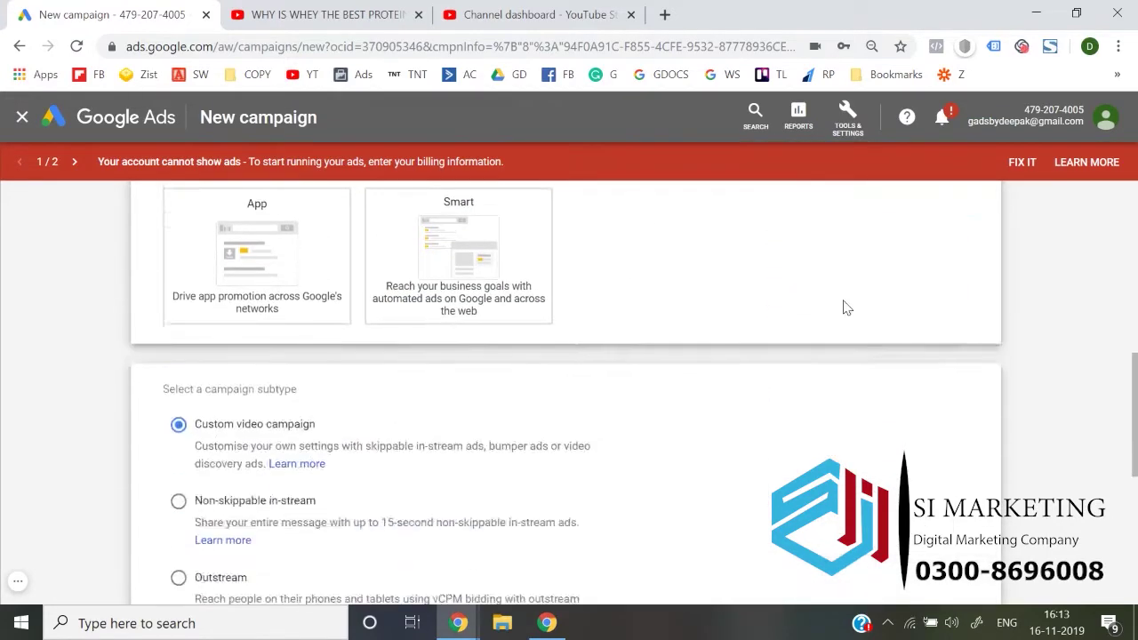
scroll(51, 364, "down", 4)
scroll(50, 364, "up", 3)
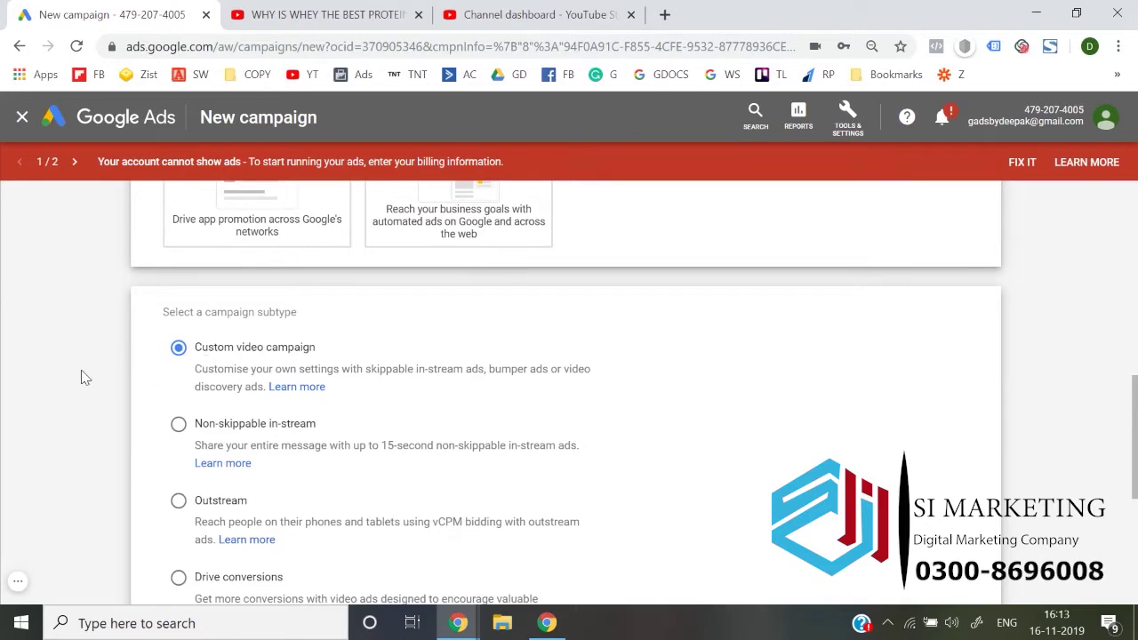
scroll(81, 377, "down", 4)
left_click(189, 522)
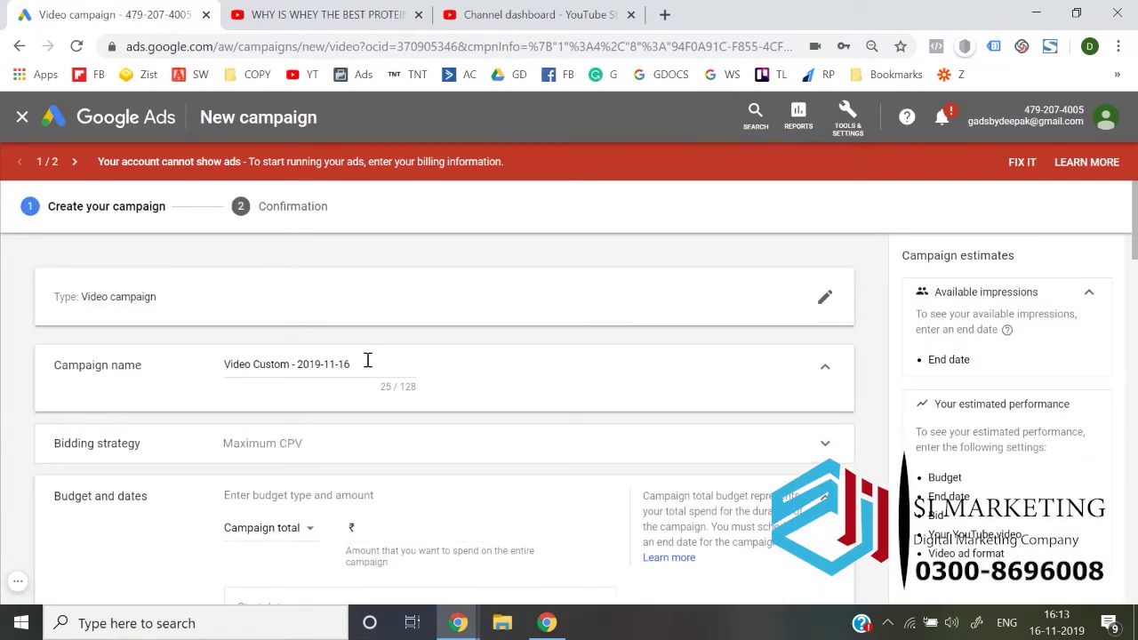
- Name the campaign Protein_Placement
triple_click(366, 365)
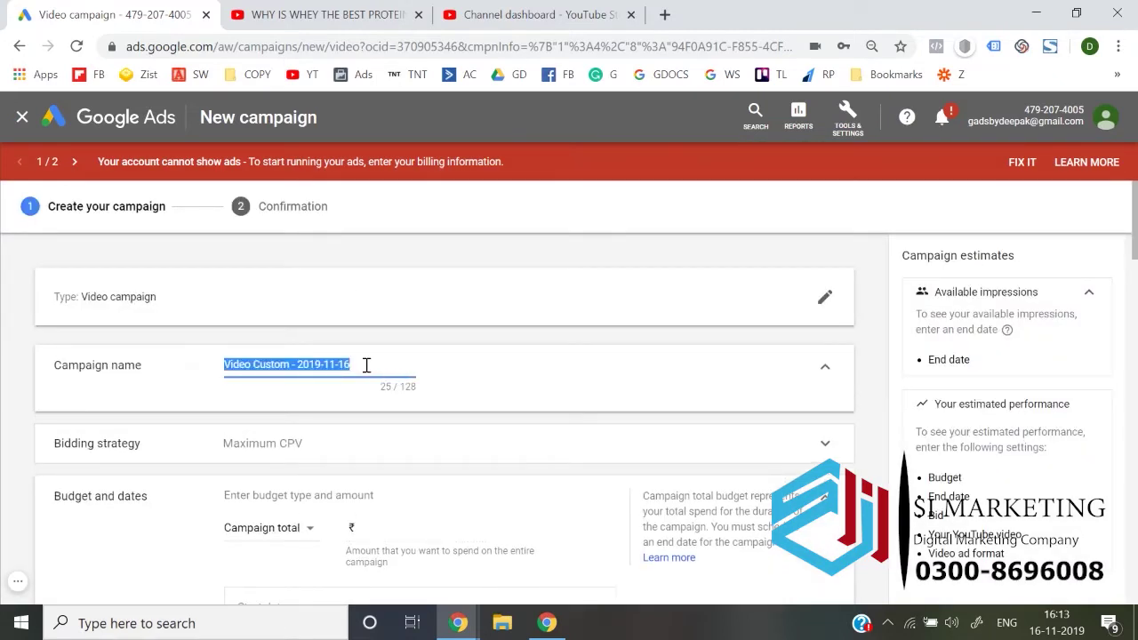
type("Protein_Placeme")
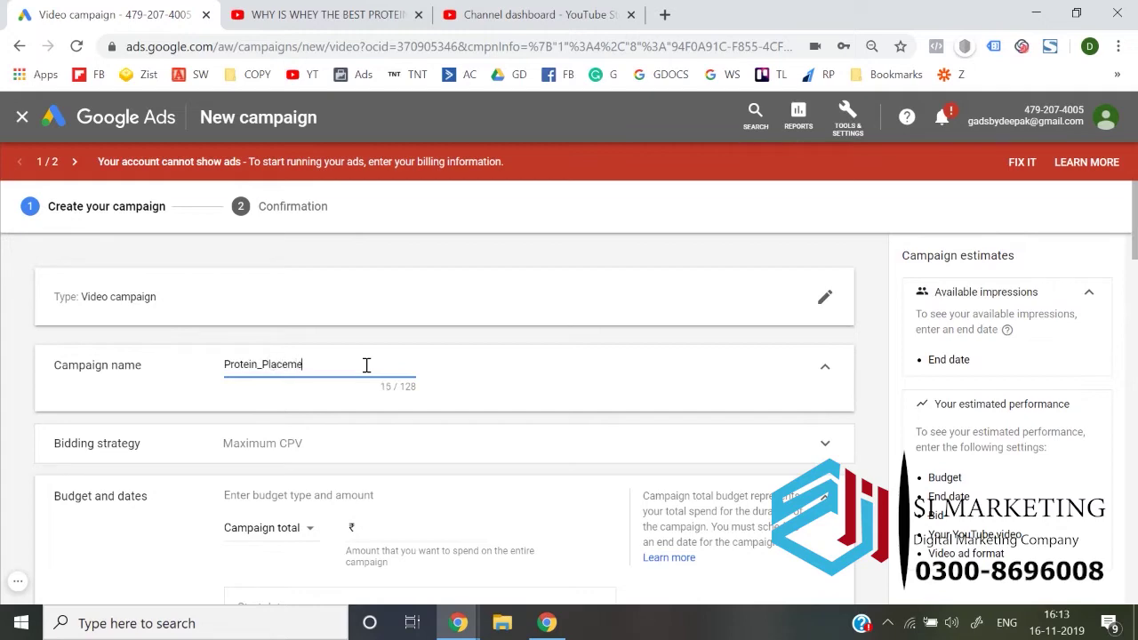
type("nt")
- Set the campaign's bidding strategy to Target CPM
scroll(366, 365, "down", 1)
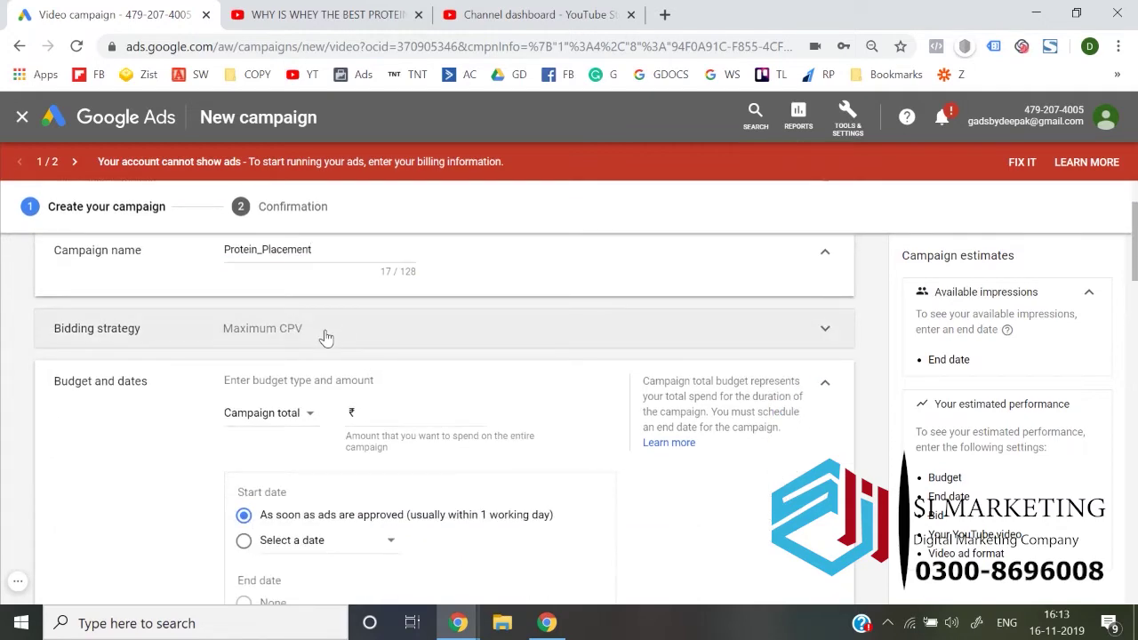
left_click(326, 331)
left_click(275, 352)
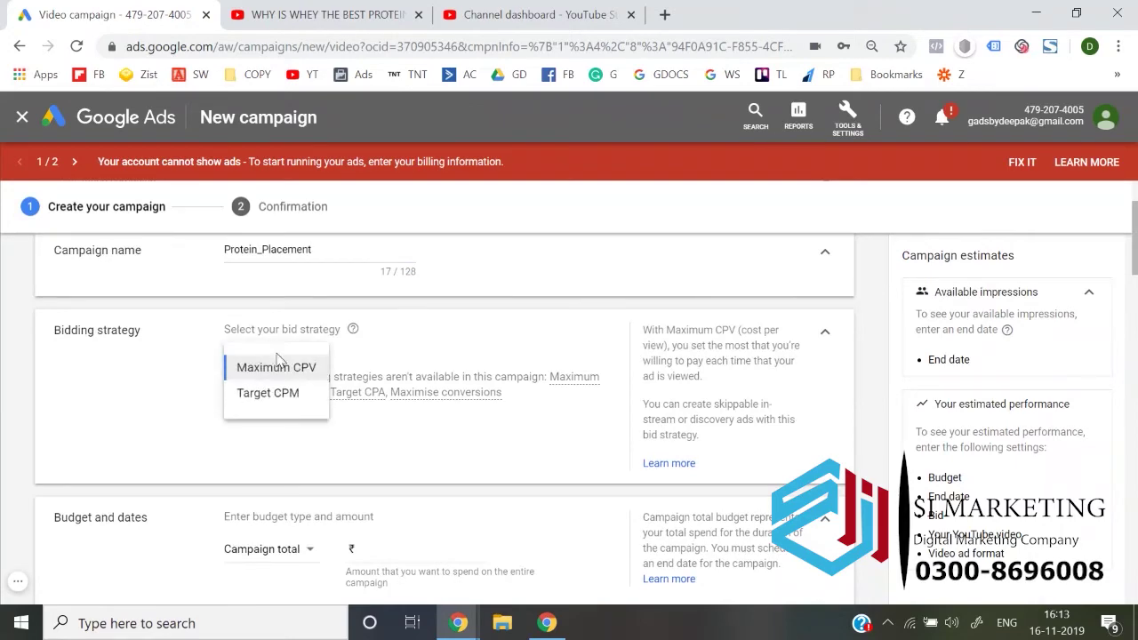
left_click(288, 398)
- Change the budget type to Daily and set the amount to ₹500.00
scroll(224, 413, "down", 2)
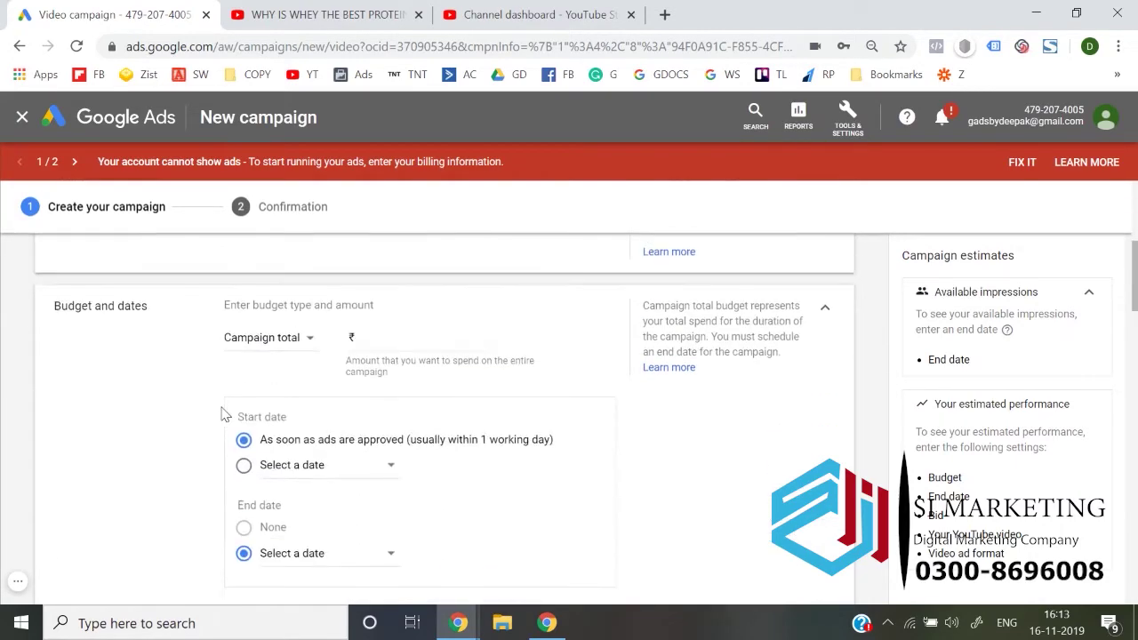
left_click(302, 338)
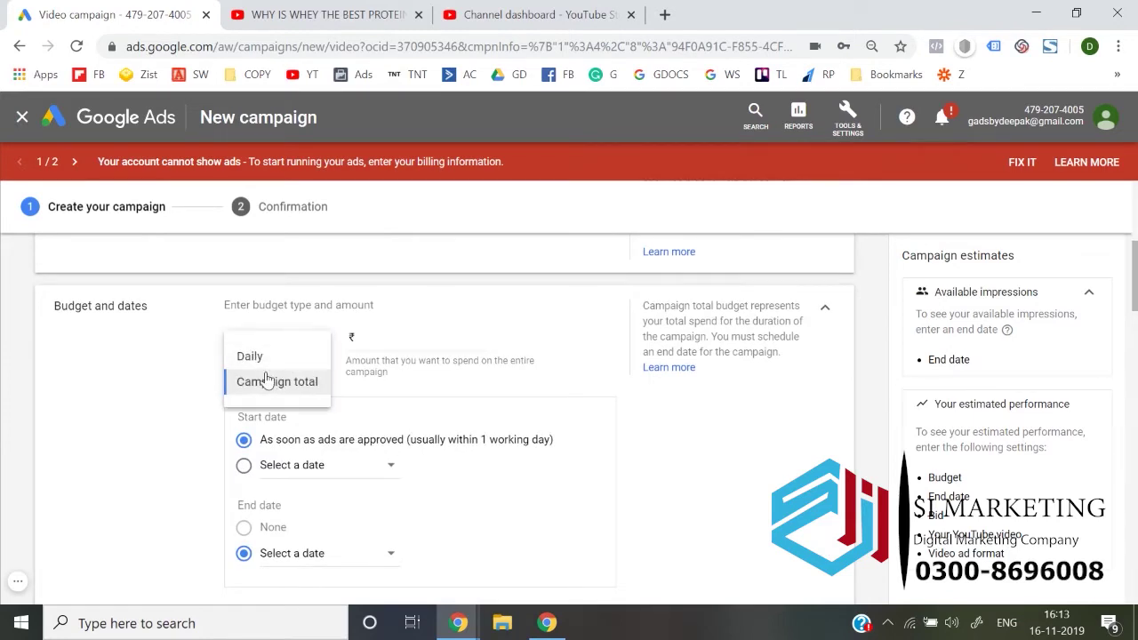
left_click(271, 366)
left_click(398, 351)
type("500")
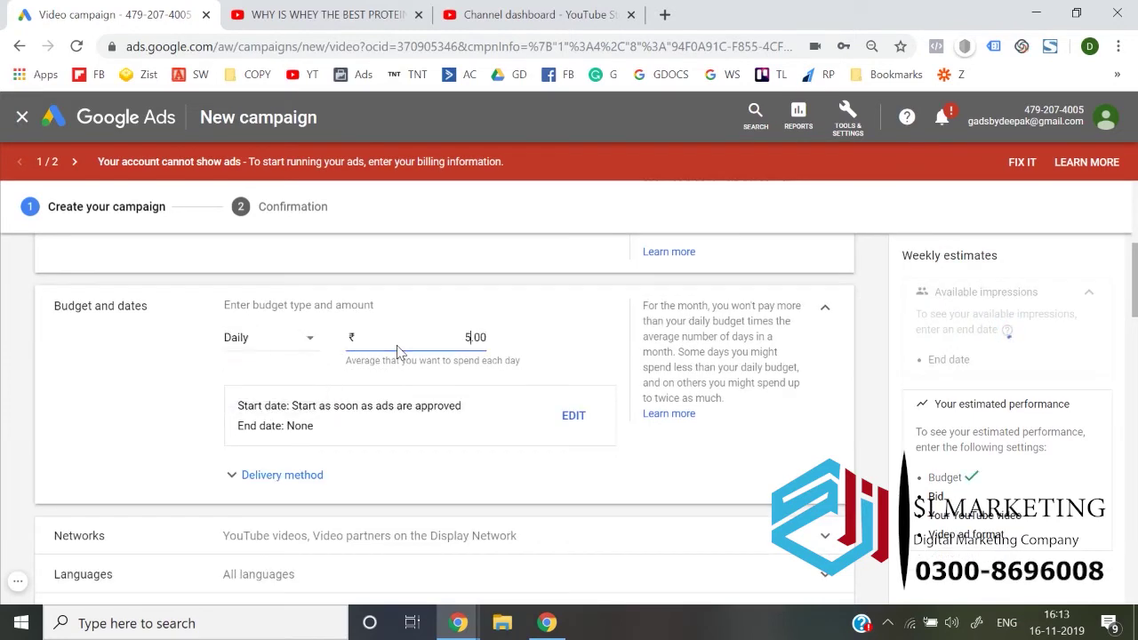
left_click(127, 386)
- Exclude video partners on the Display Network from the campaign's networks
scroll(198, 432, "down", 1)
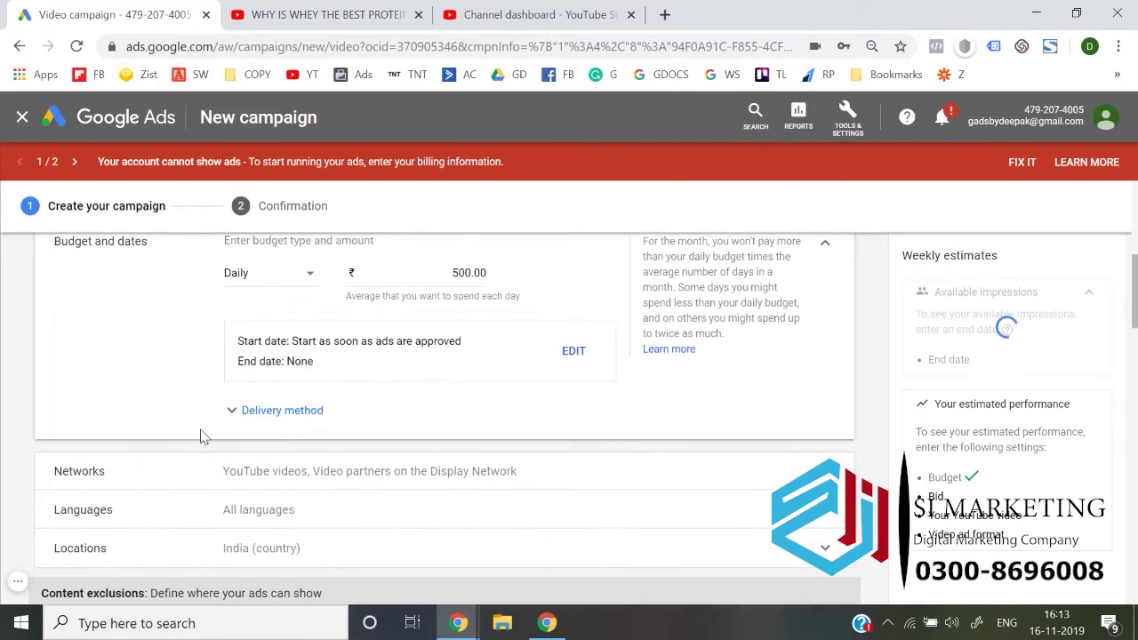
left_click(242, 485)
scroll(241, 483, "down", 2)
left_click(235, 446)
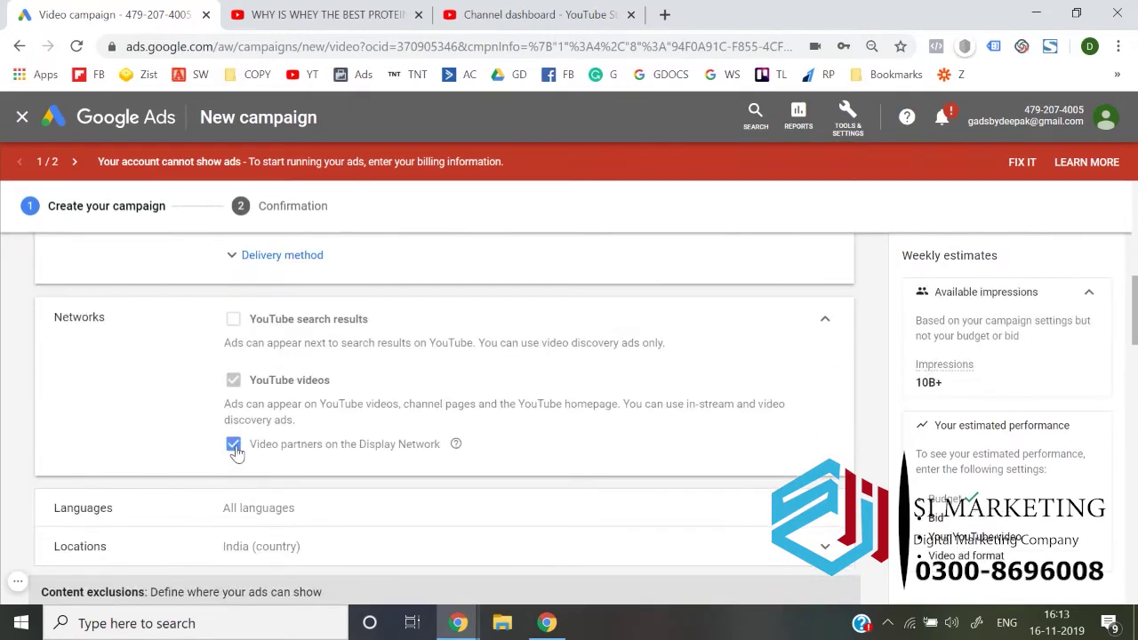
- In the additional settings, make Selective Optimisation use a campaign-specific conversion action, Softb2 Lead Gen (All Web Site Data), and save it
scroll(240, 435, "down", 2)
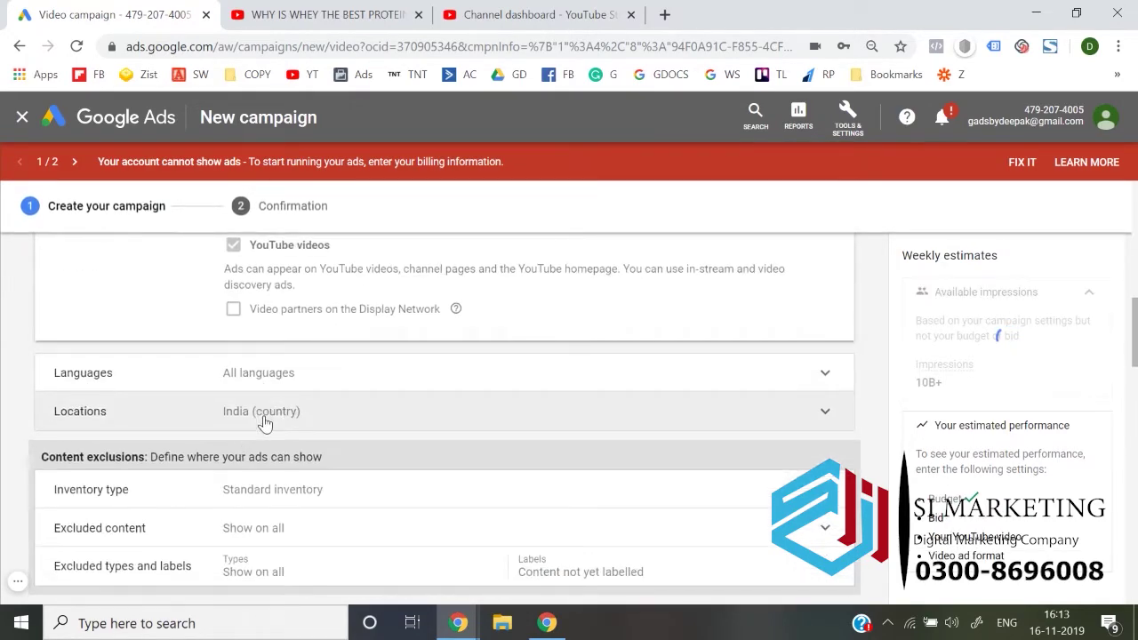
scroll(267, 418, "down", 2)
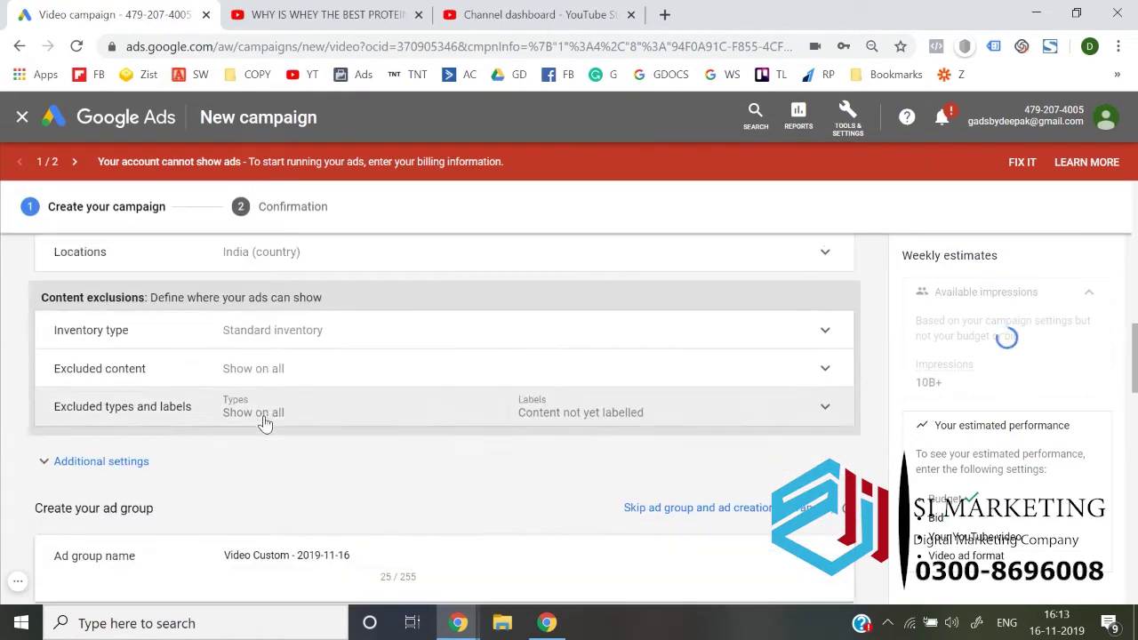
left_click(94, 463)
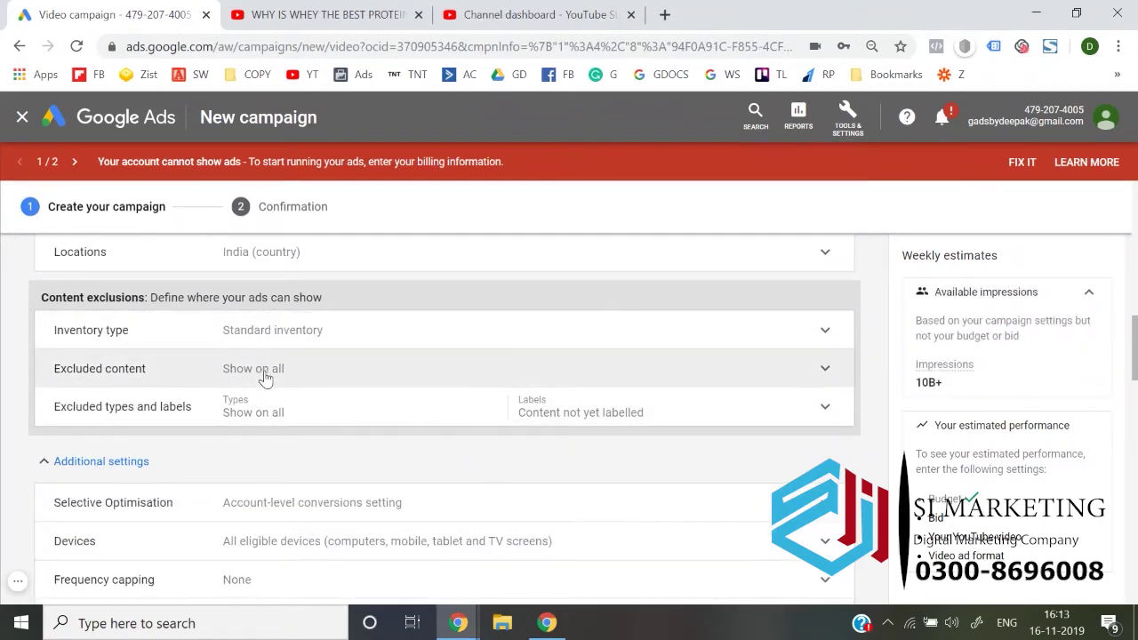
scroll(266, 376, "down", 1)
left_click(255, 455)
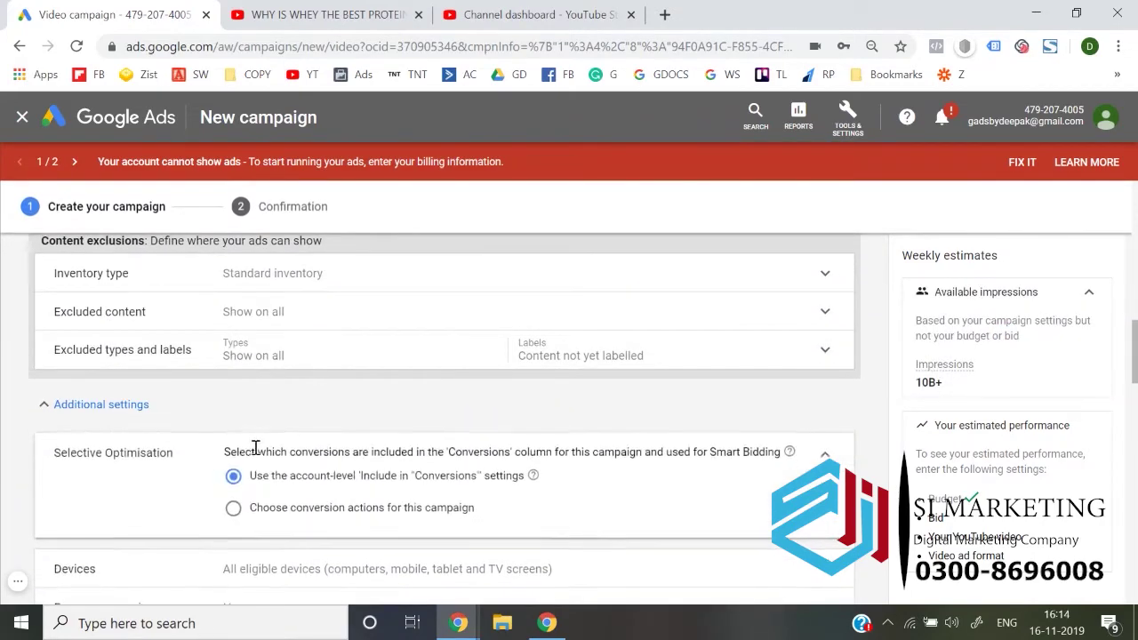
scroll(255, 455, "down", 1)
left_click(270, 454)
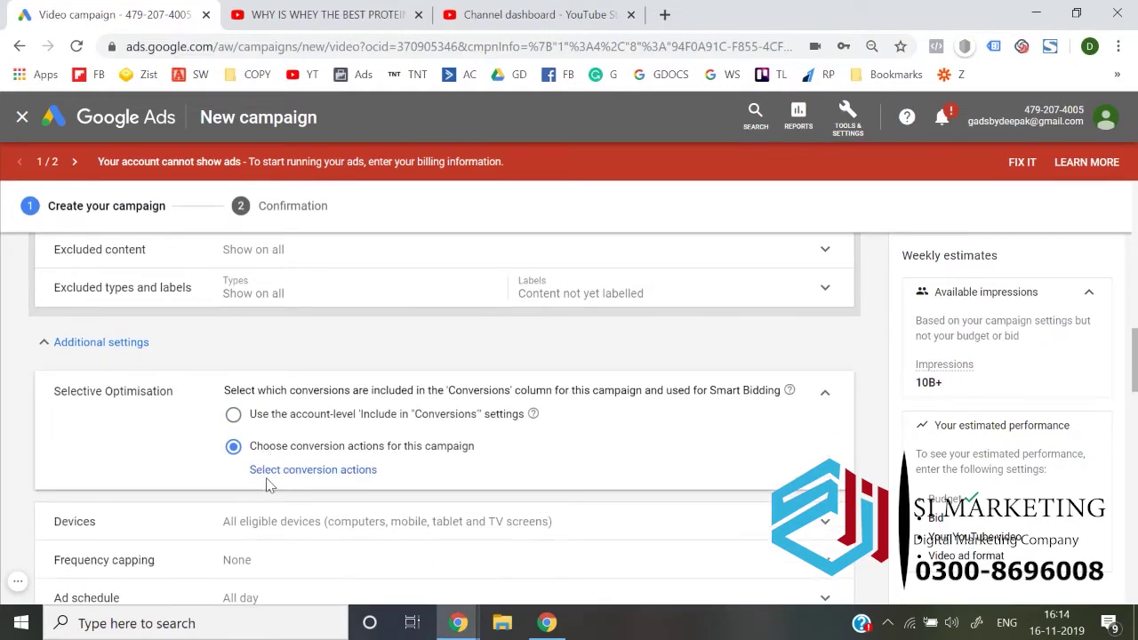
left_click(269, 471)
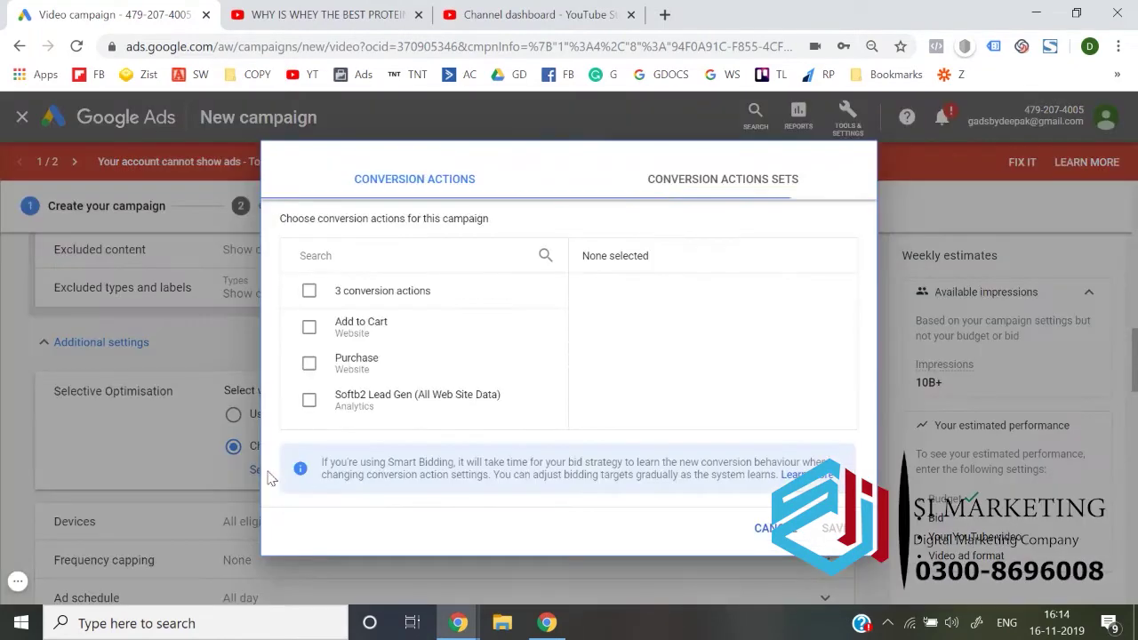
left_click(332, 402)
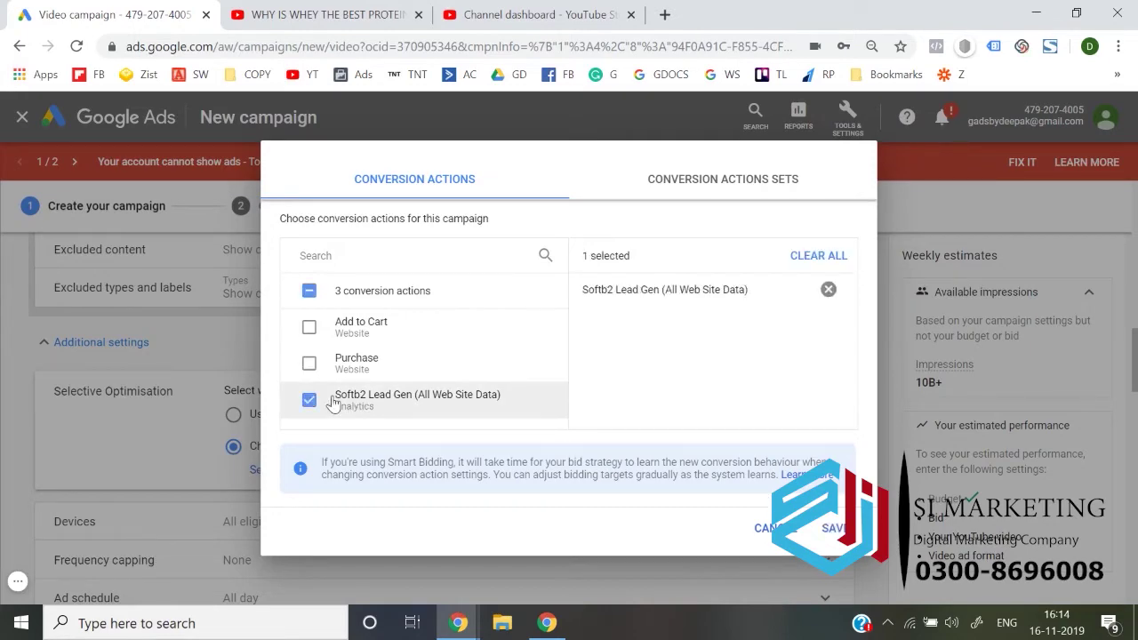
left_click(826, 528)
scroll(344, 518, "down", 1)
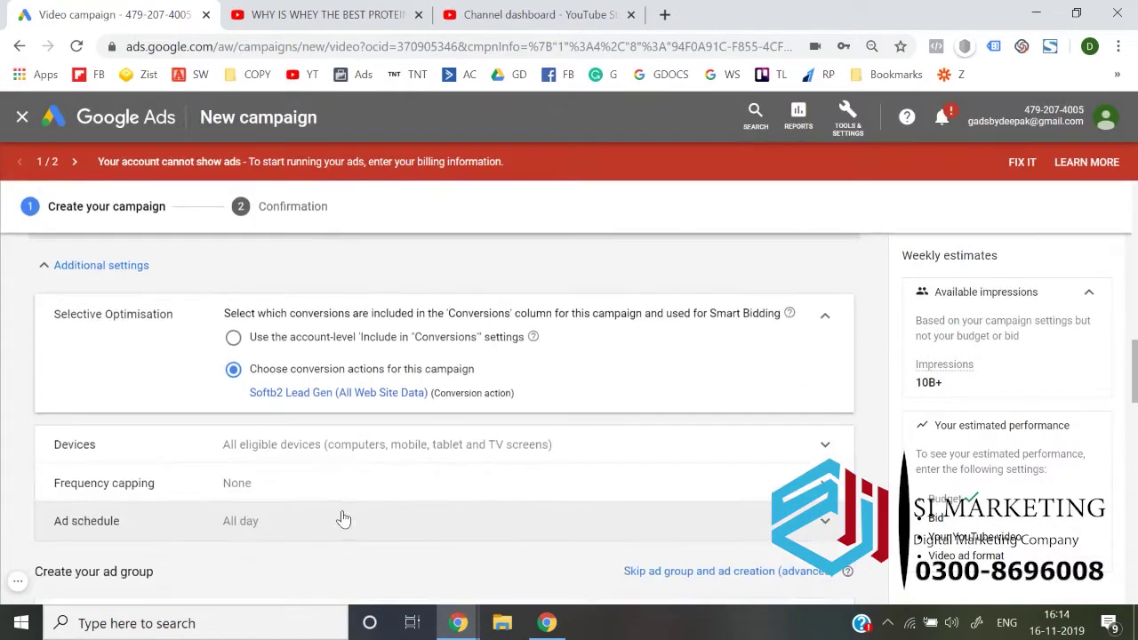
- Set specific device targeting for the campaign and exclude TV screens
left_click(347, 441)
scroll(326, 415, "down", 2)
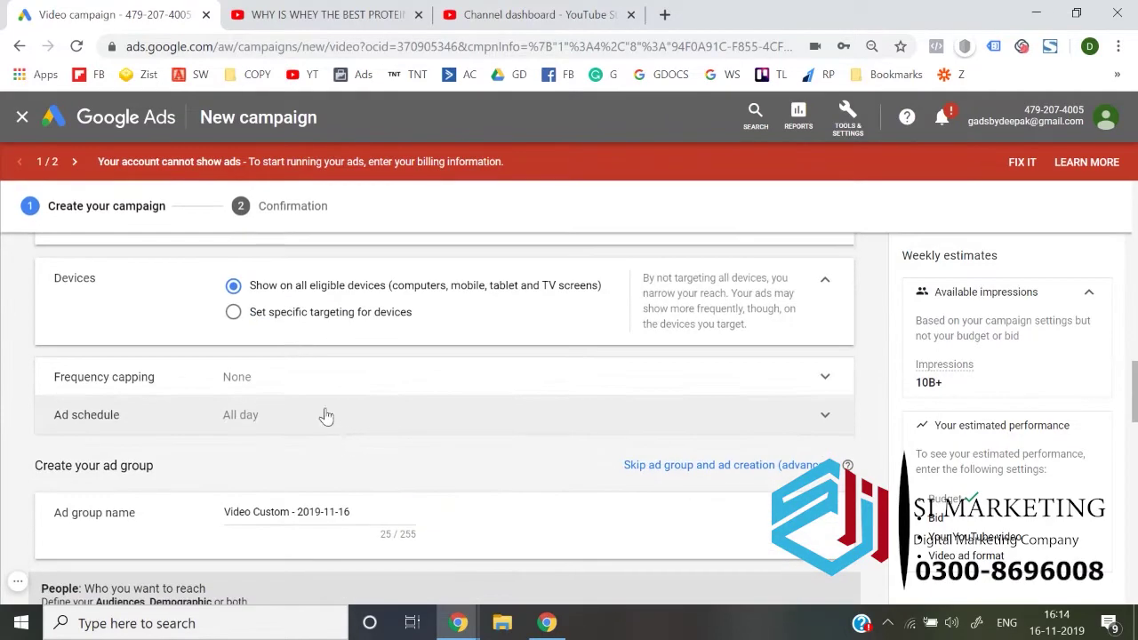
left_click(276, 314)
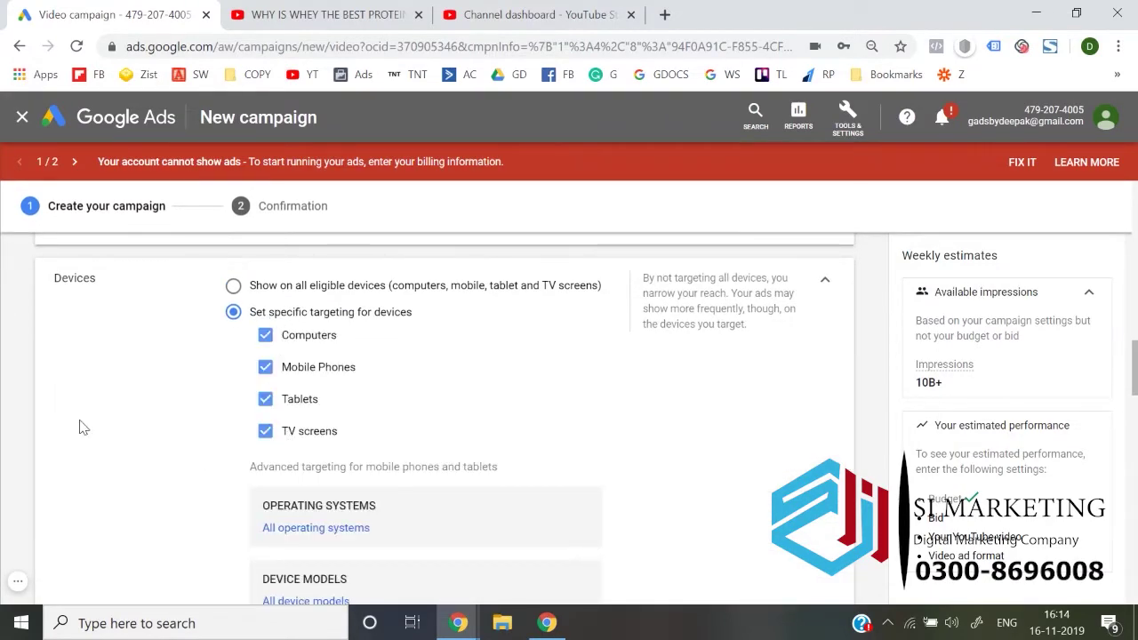
left_click(294, 436)
scroll(169, 449, "down", 4)
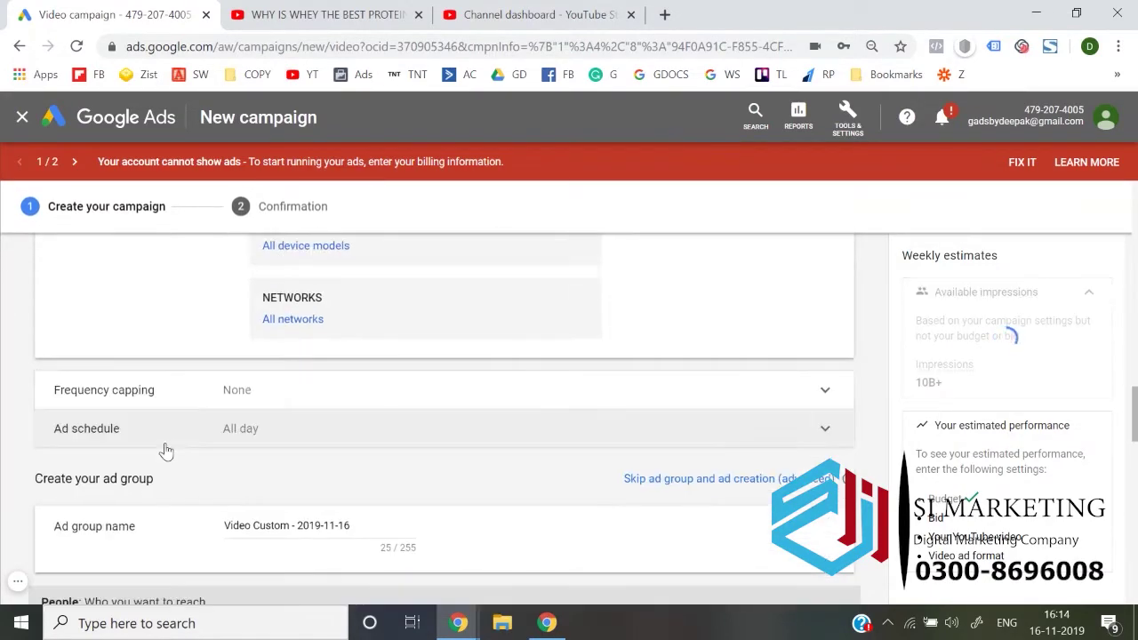
- Name the ad group Placement
scroll(221, 412, "down", 2)
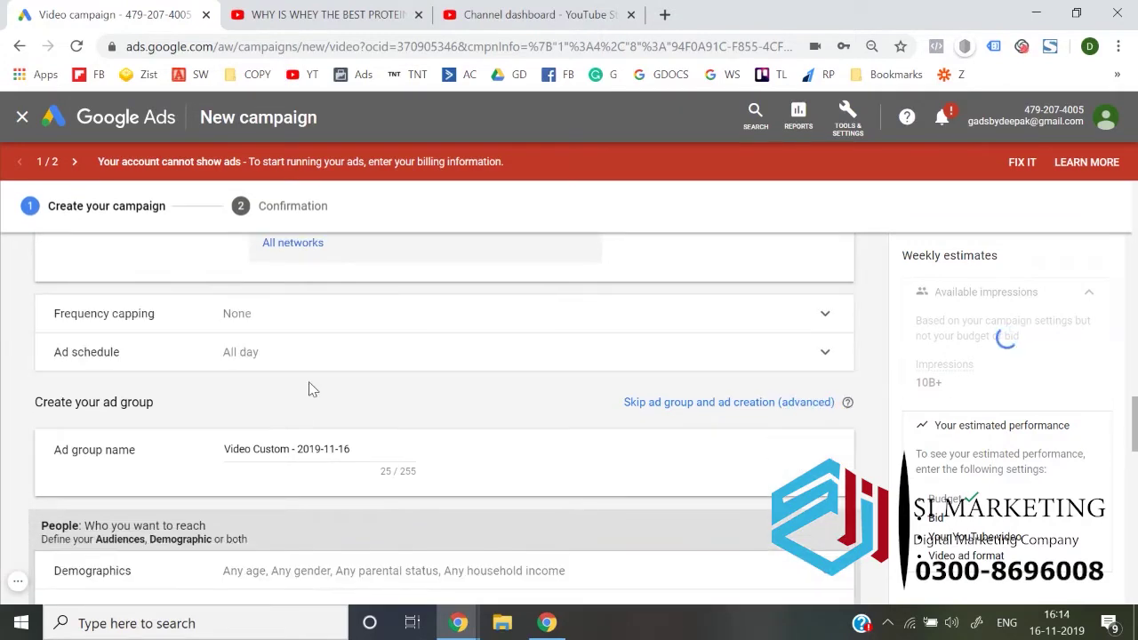
left_click(361, 449)
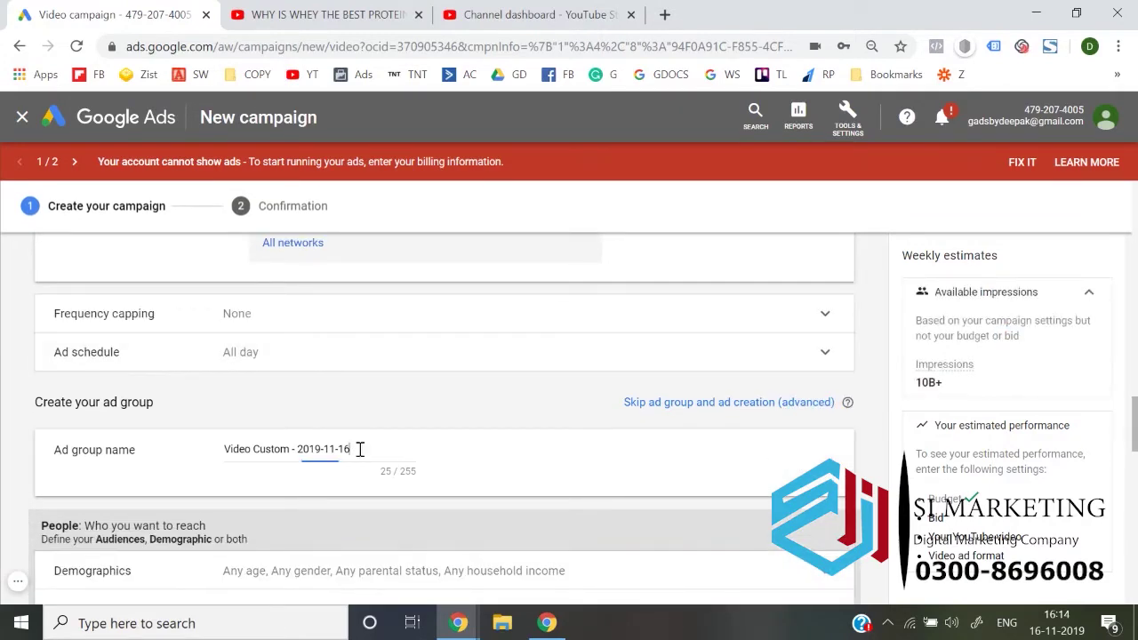
key("ctrl+a")
type("P")
- Exclude the 18 - 24 age group from the ad group's demographic targeting
scroll(359, 453, "down", 3)
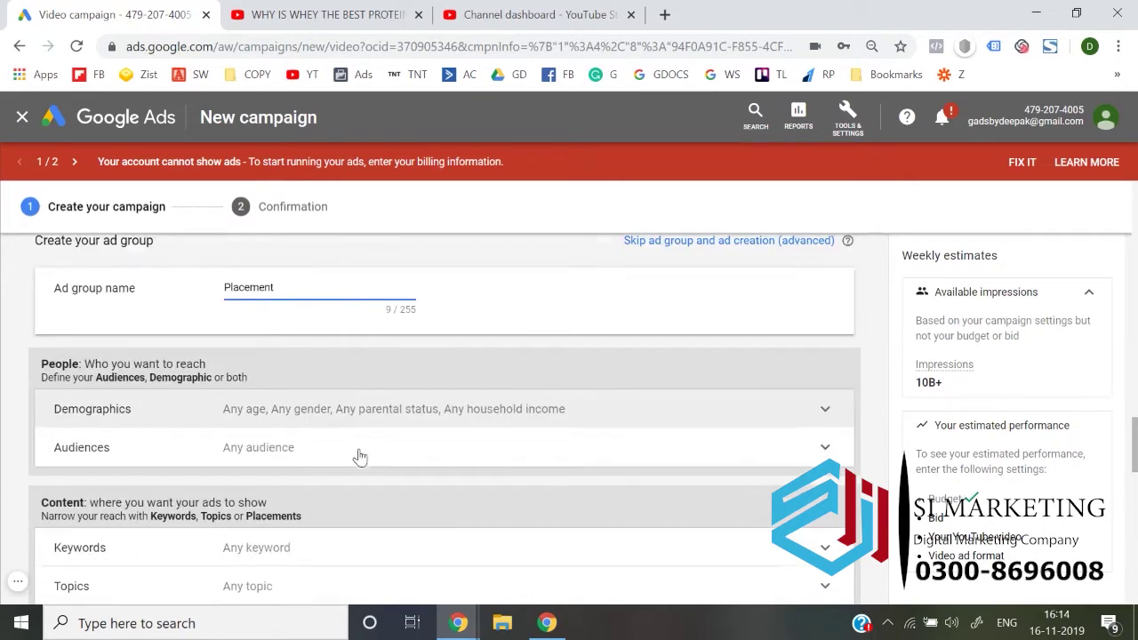
left_click(316, 383)
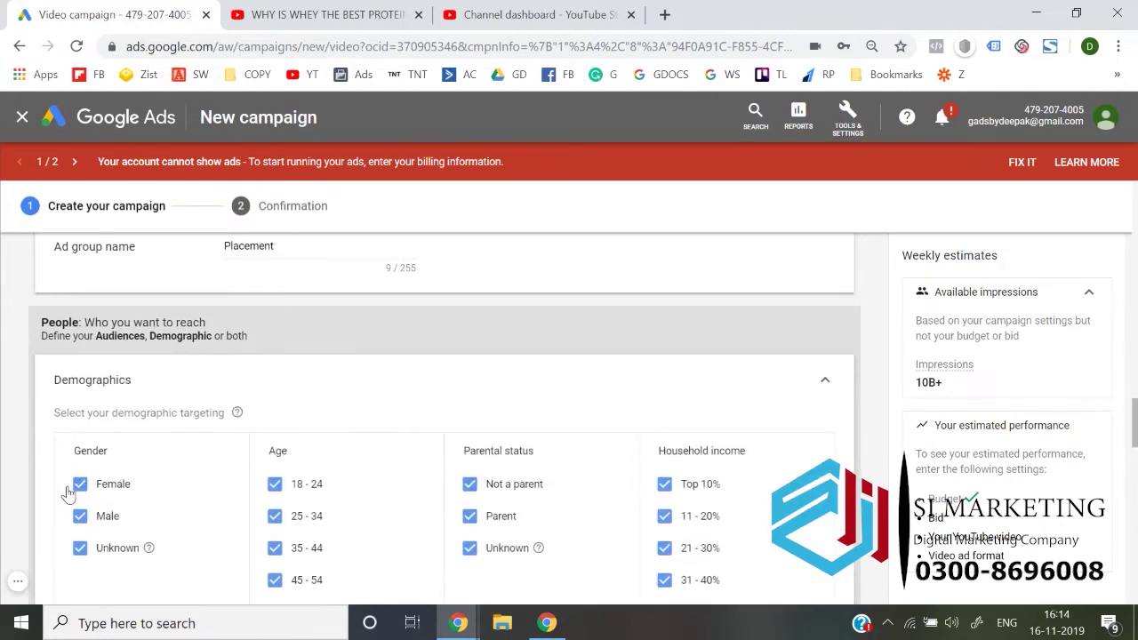
left_click(305, 487)
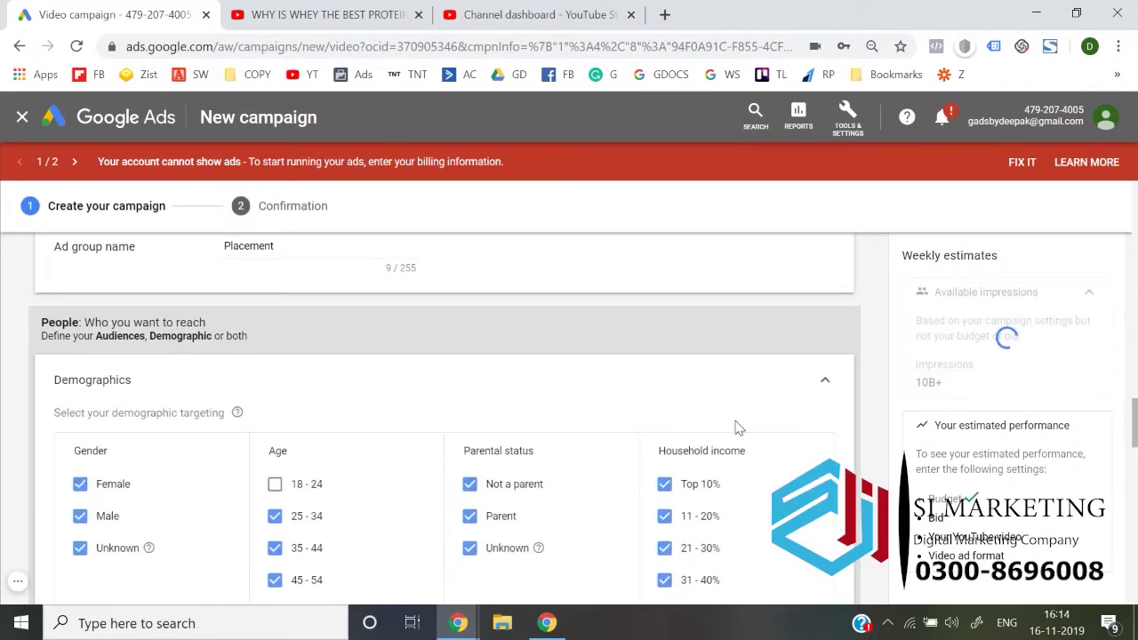
left_click(824, 387)
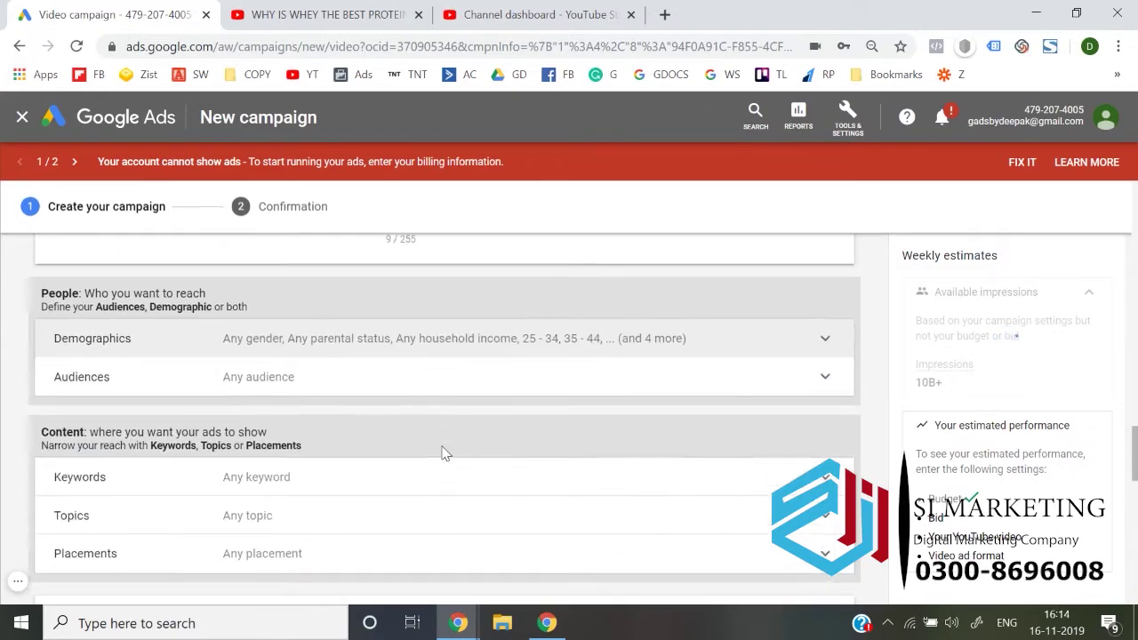
- In placement targeting, try to find the video "WHY IS WHEY THE BEST PROTEIN AMONG ALL?" among YouTube videos using its watch-page address
scroll(347, 378, "down", 2)
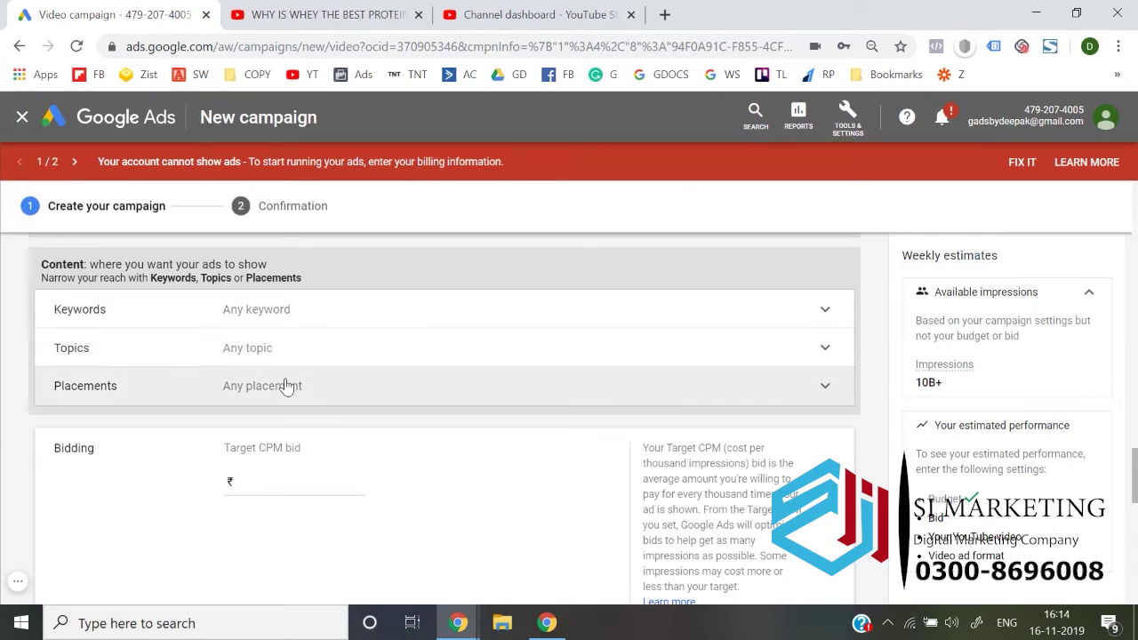
left_click(286, 385)
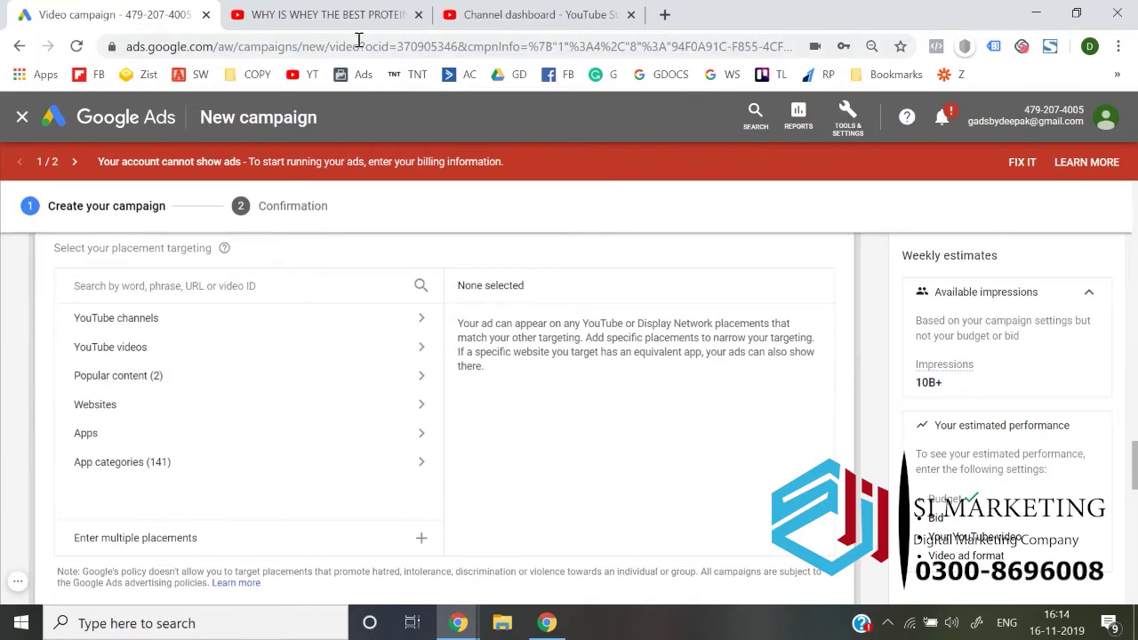
left_click(360, 14)
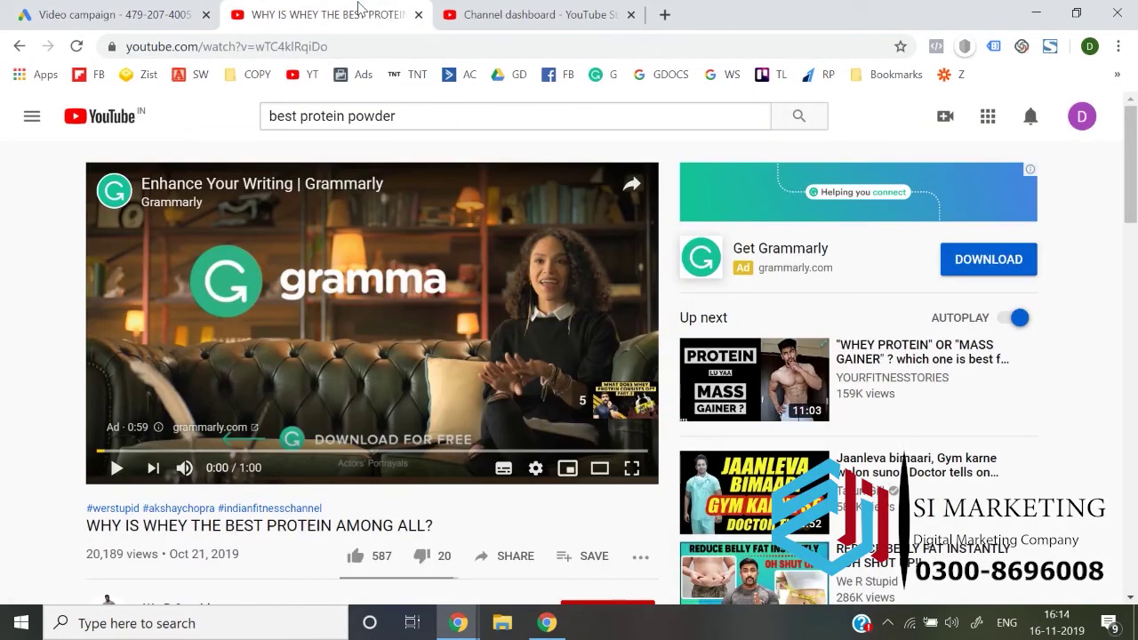
left_click(365, 47)
key("ctrl+c")
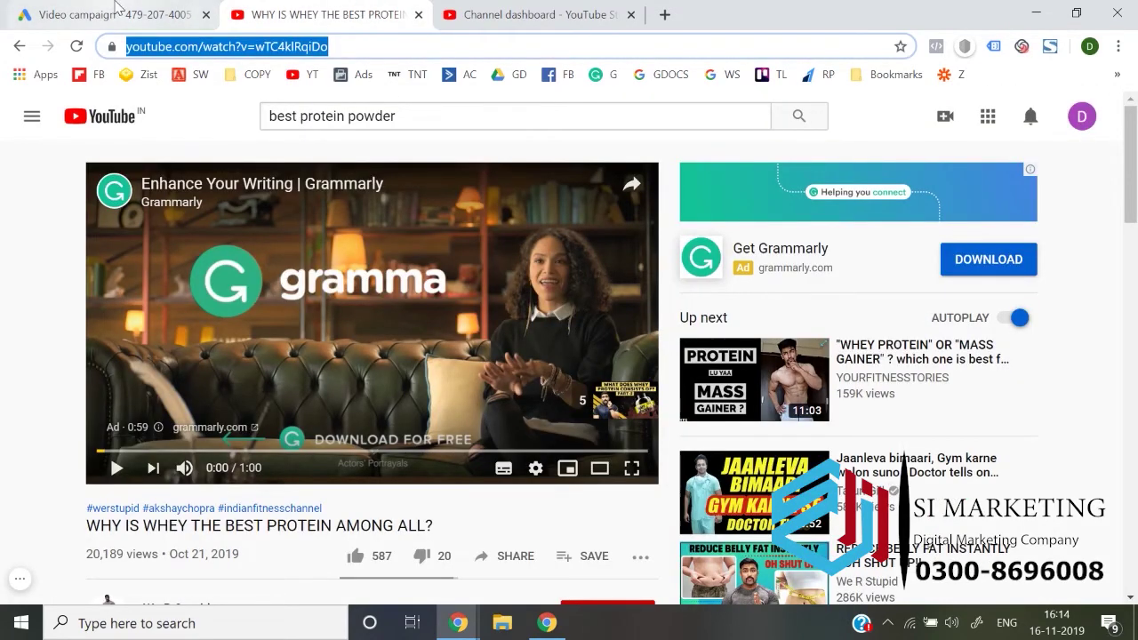
left_click(169, 14)
left_click(178, 286)
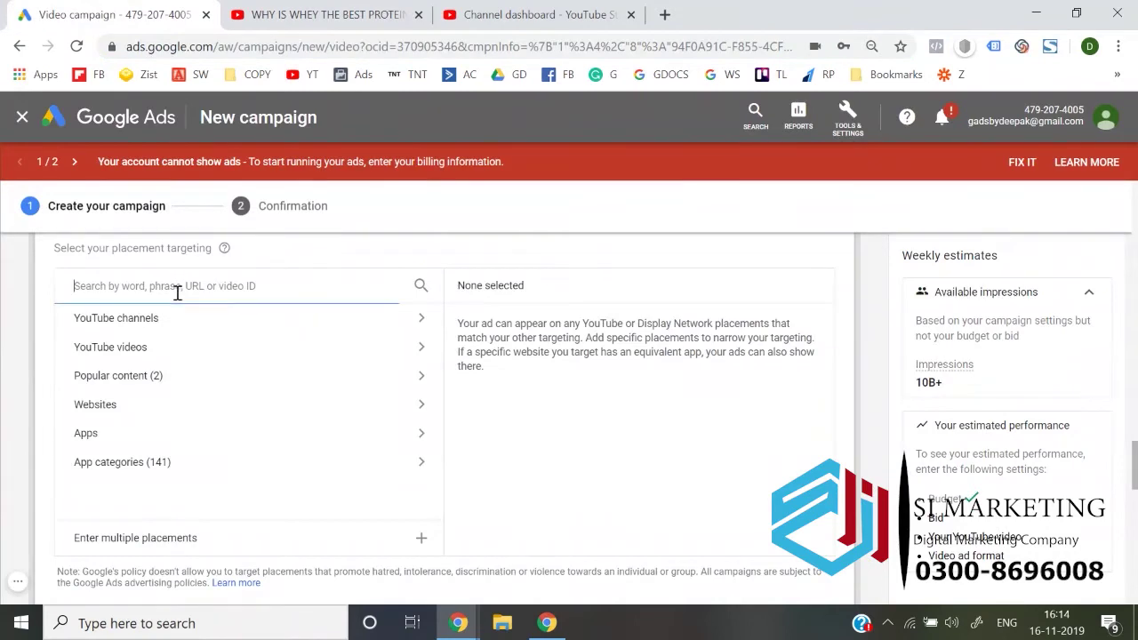
key("ctrl+v")
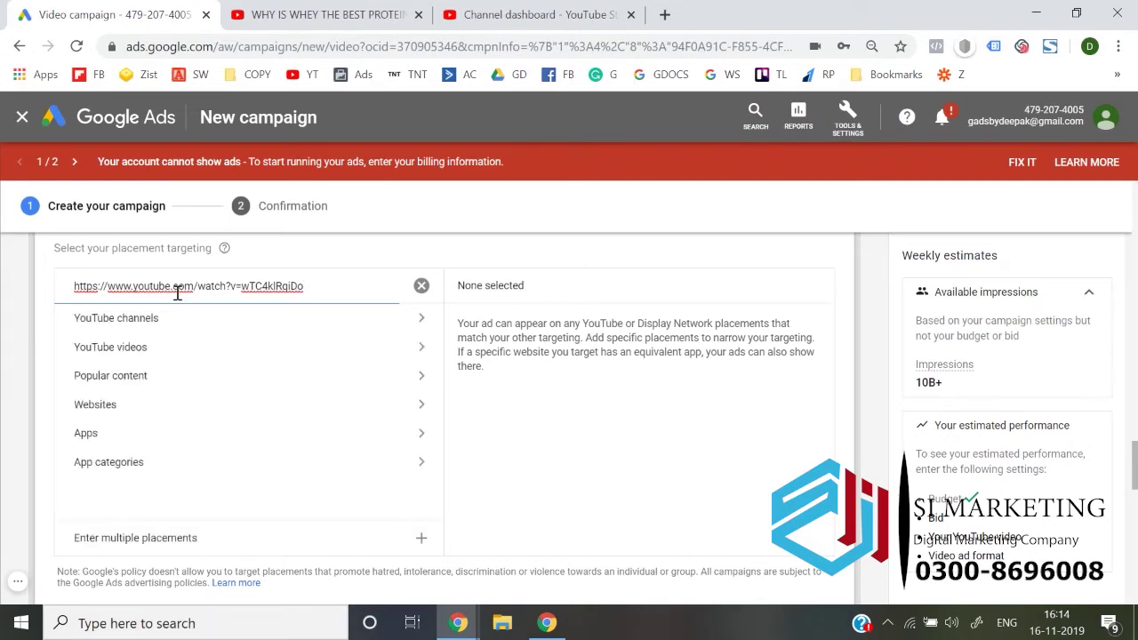
left_click(172, 351)
- Return to the "WHY IS WHEY THE BEST PROTEIN AMONG ALL?" video, skip its ad, pause it and copy its video URL
left_click(534, 14)
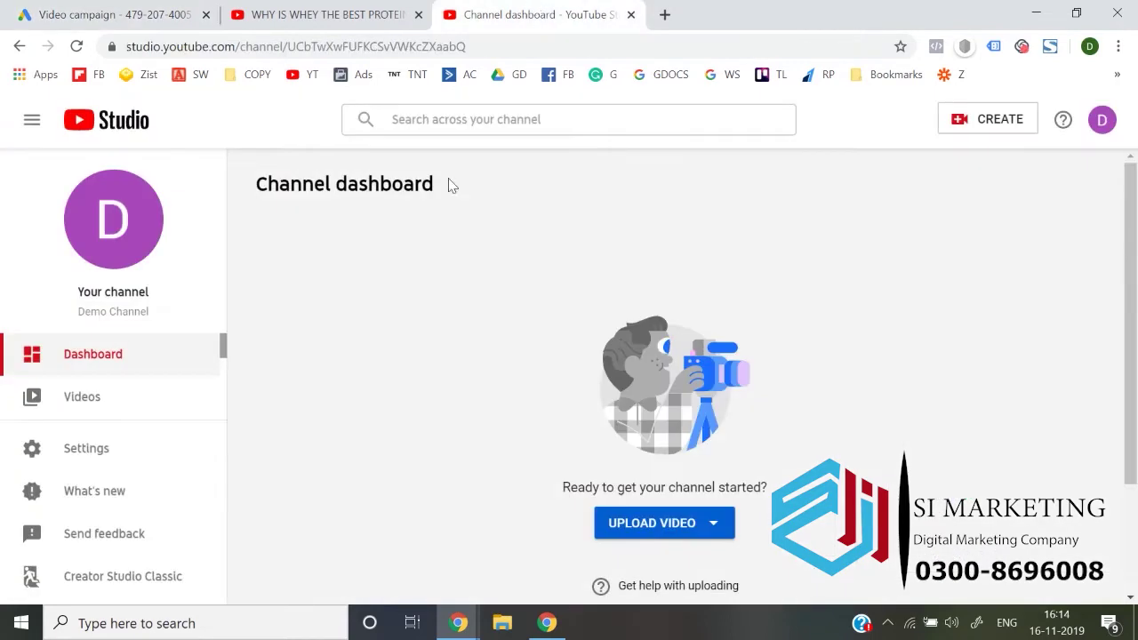
left_click(329, 14)
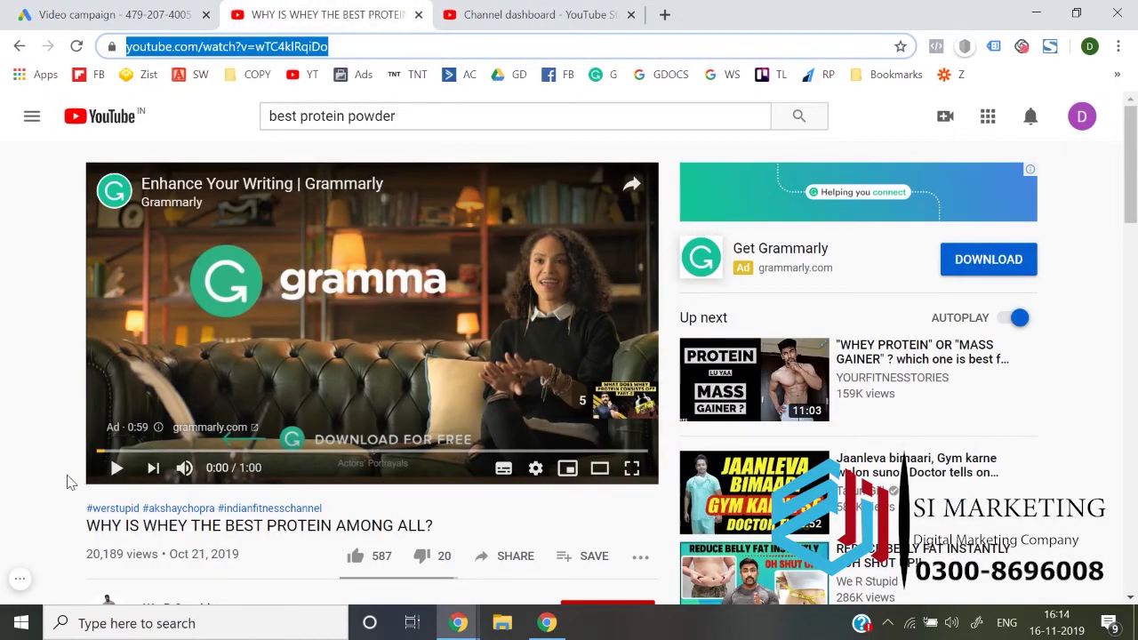
left_click(109, 476)
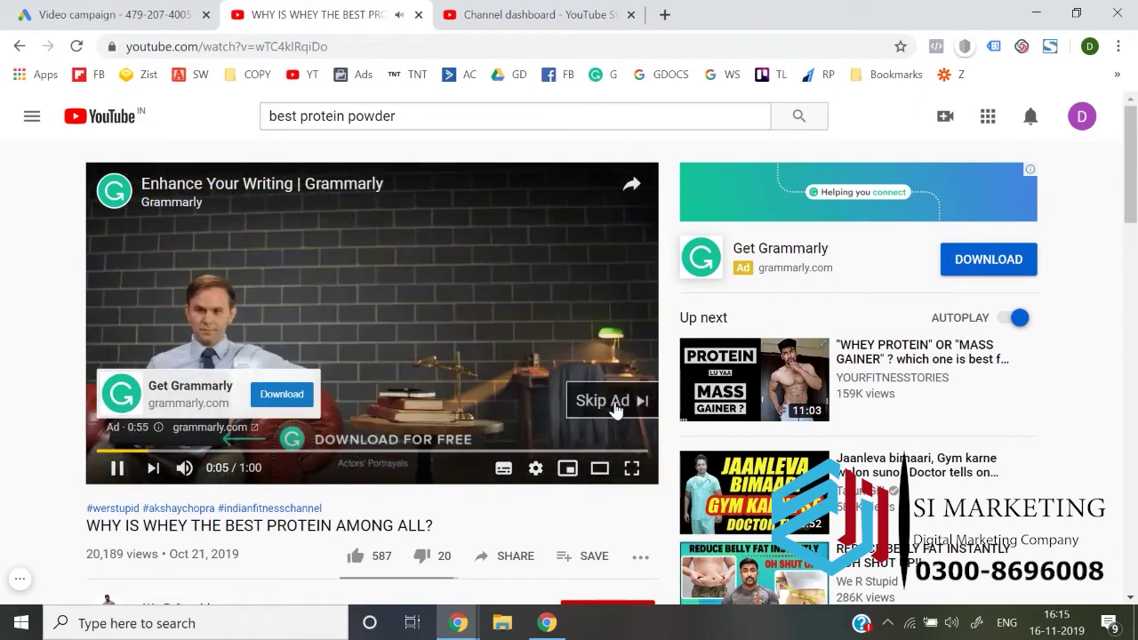
left_click(614, 402)
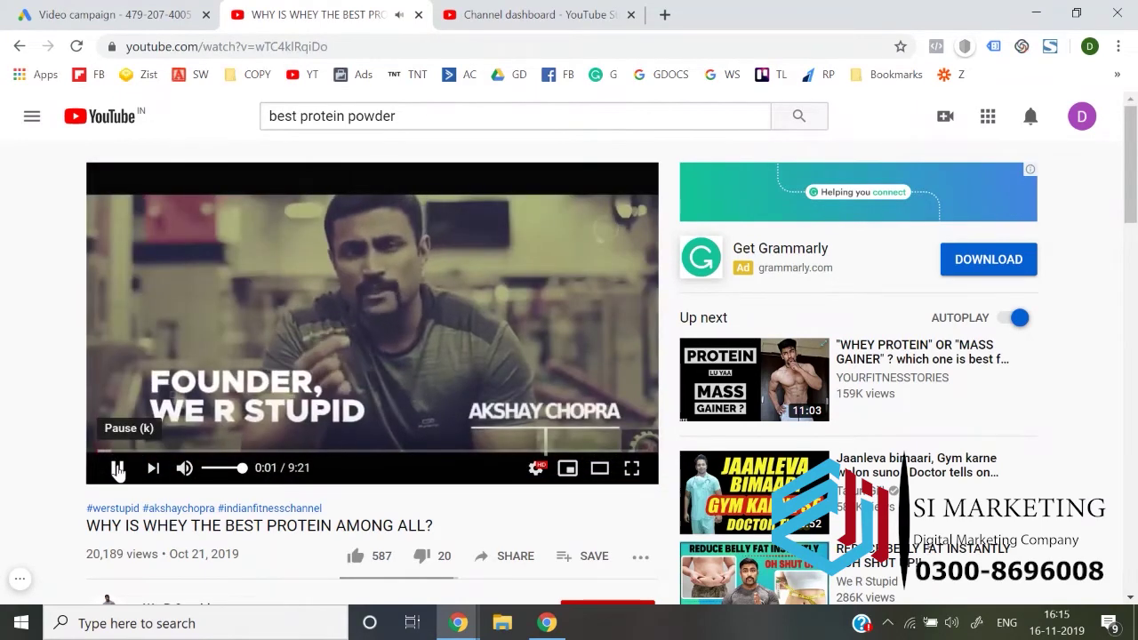
left_click(118, 469)
right_click(265, 313)
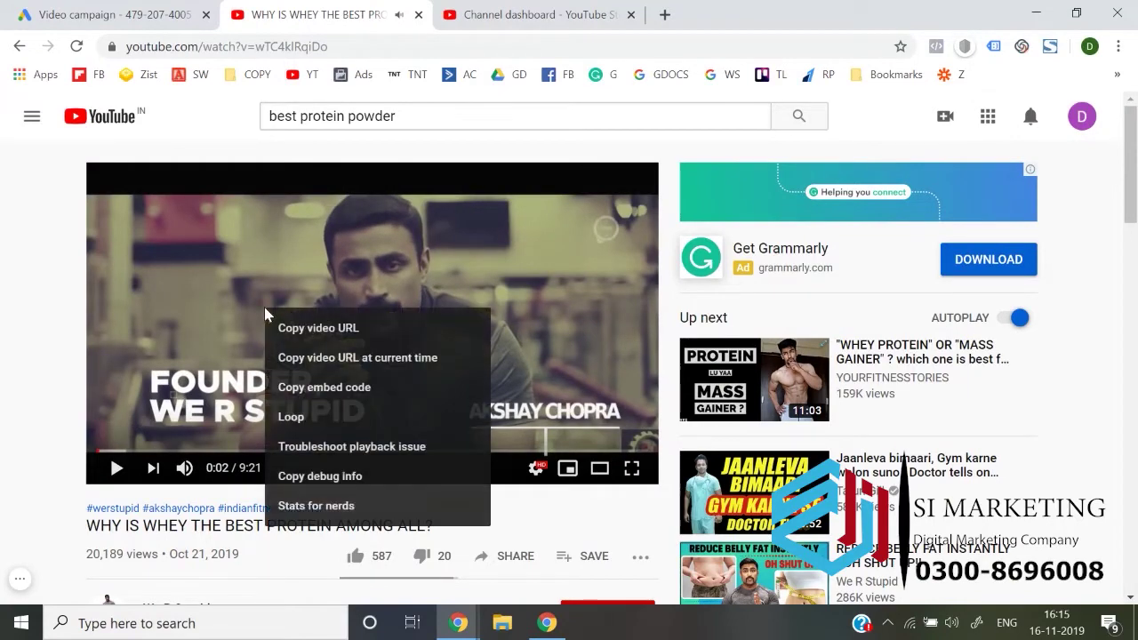
left_click(309, 331)
- Replace the placement search in Google Ads with the copied short URL and add the matching YouTube video as a placement
left_click(134, 11)
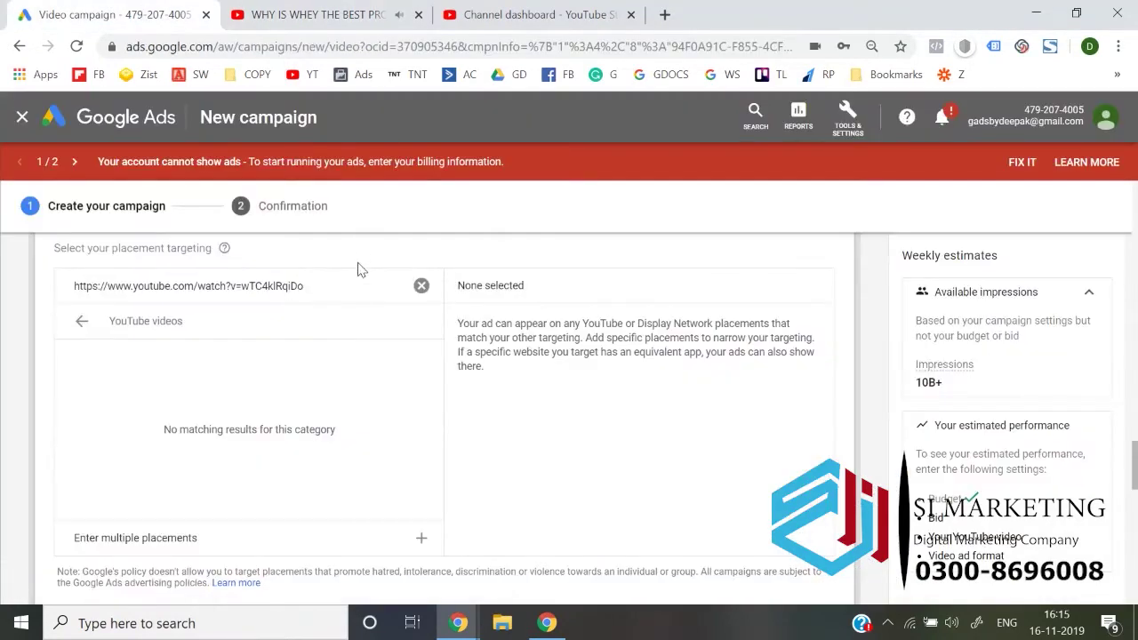
left_click(359, 295)
key("ctrl+a")
key("BackSpace")
key("ctrl+v")
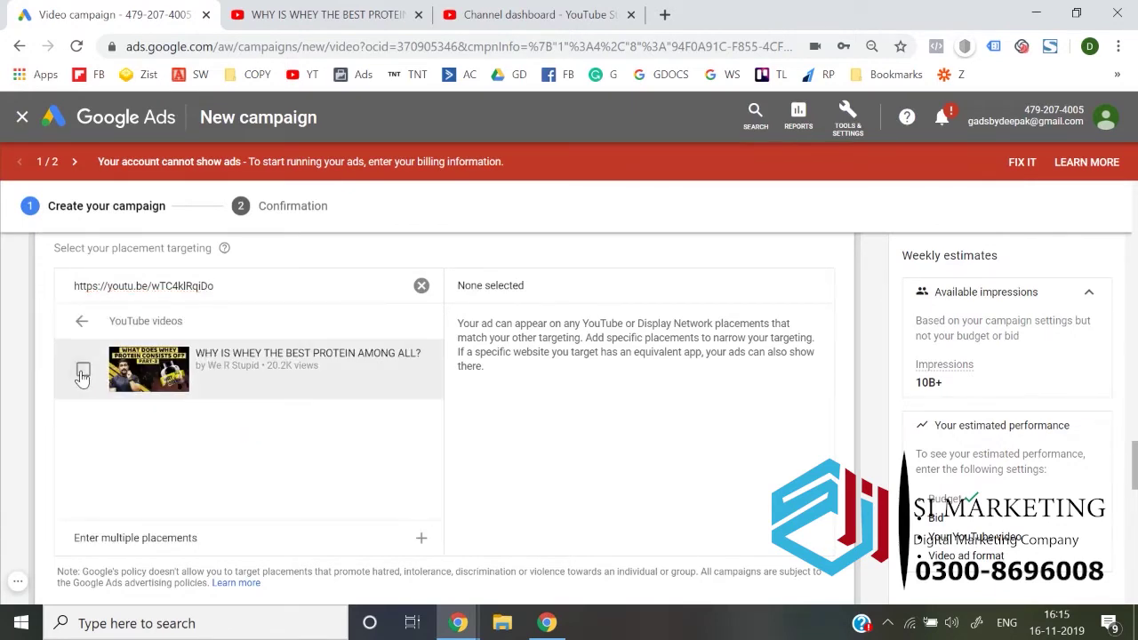
left_click(83, 371)
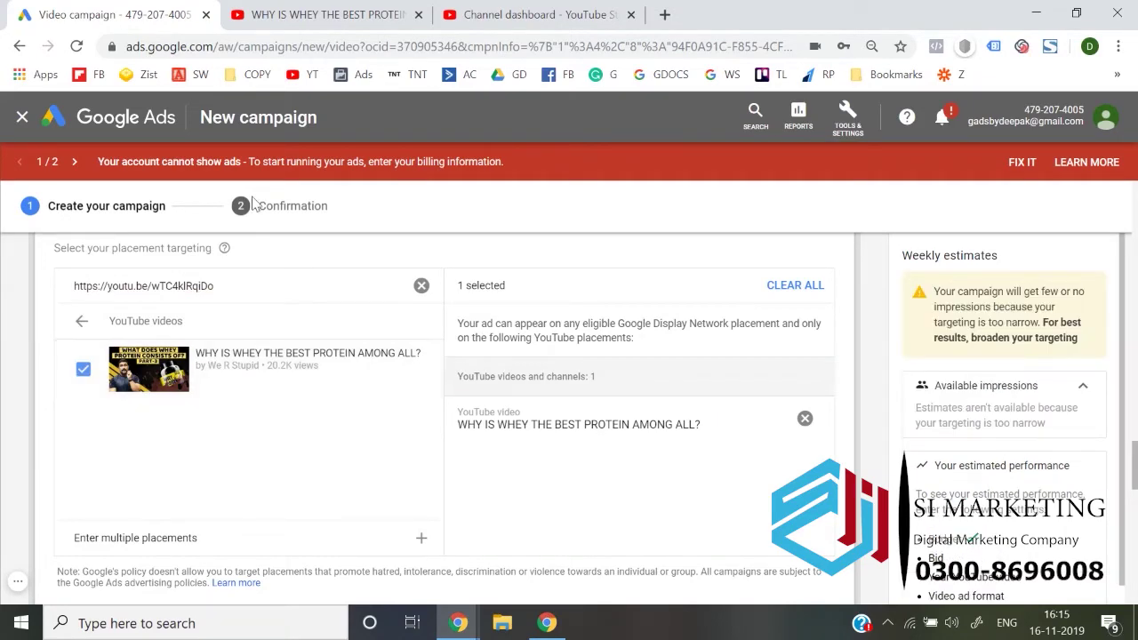
- On YouTube, open the suggested video "WHEY PROTEIN" OR "MASS GAINER" ?, pause it and copy its video URL
left_click(333, 13)
scroll(729, 365, "down", 1)
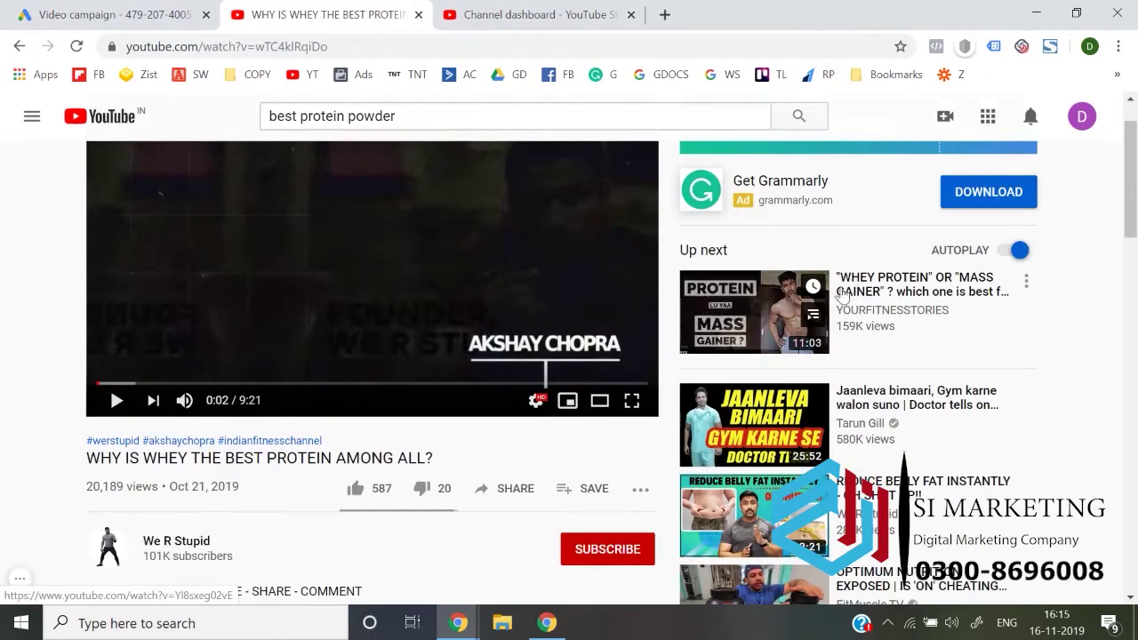
left_click(747, 289)
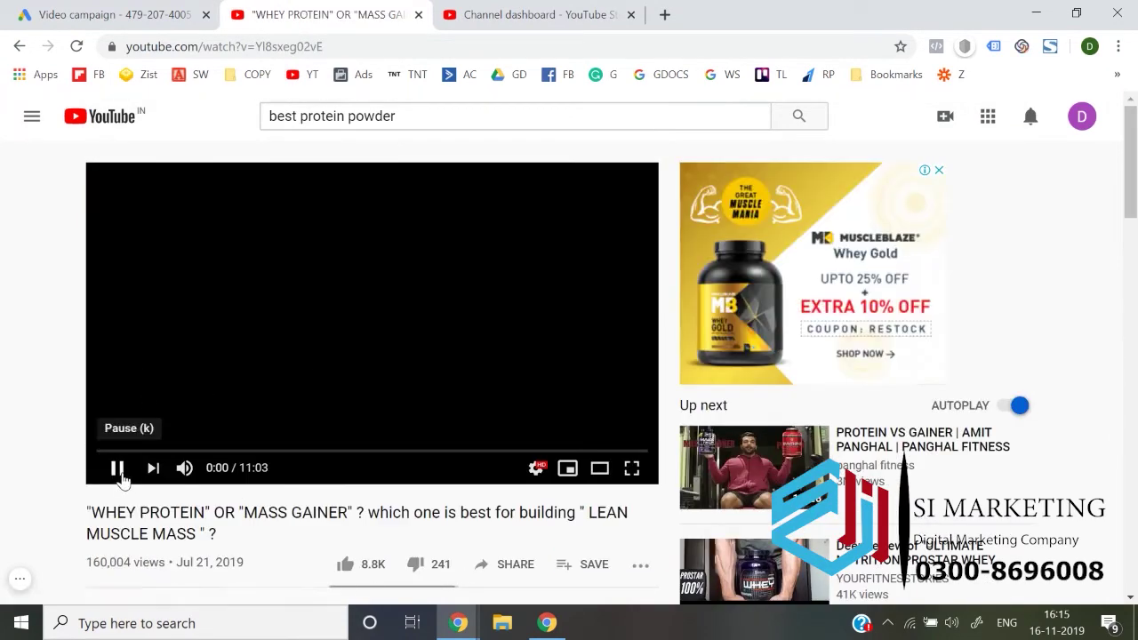
left_click(117, 469)
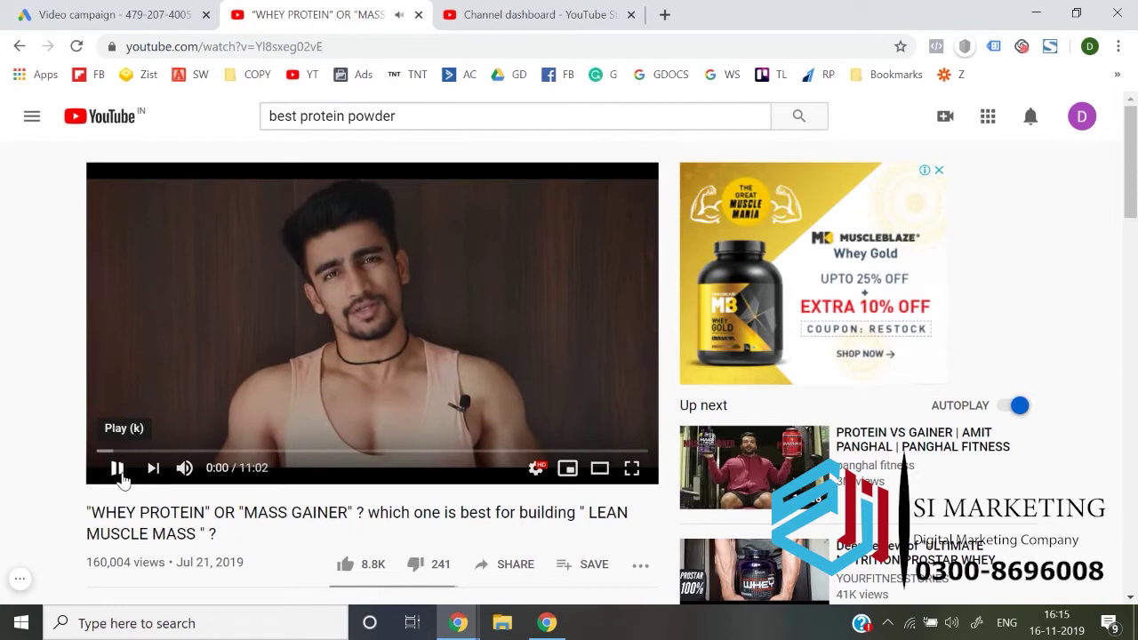
right_click(263, 297)
left_click(293, 320)
- Back in Google Ads, search placements for the copied URL and add the "WHEY PROTEIN" OR "MASS GAINER" ? video
key("ctrl+1")
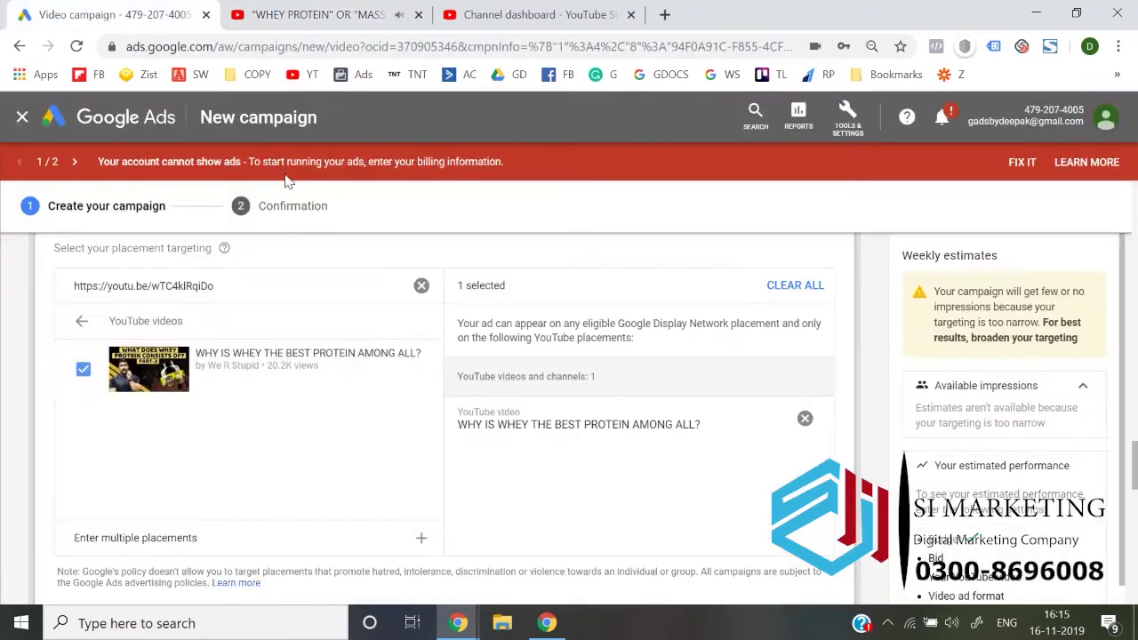
left_click(263, 288)
key("ctrl+a")
key("BackSpace")
key("ctrl+v")
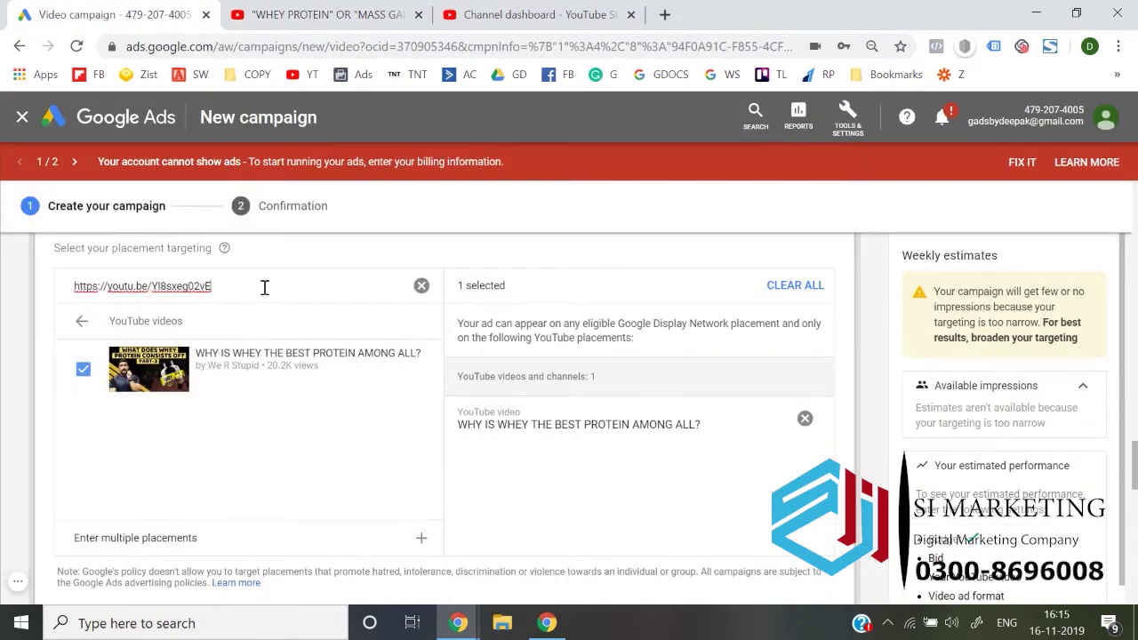
left_click(83, 372)
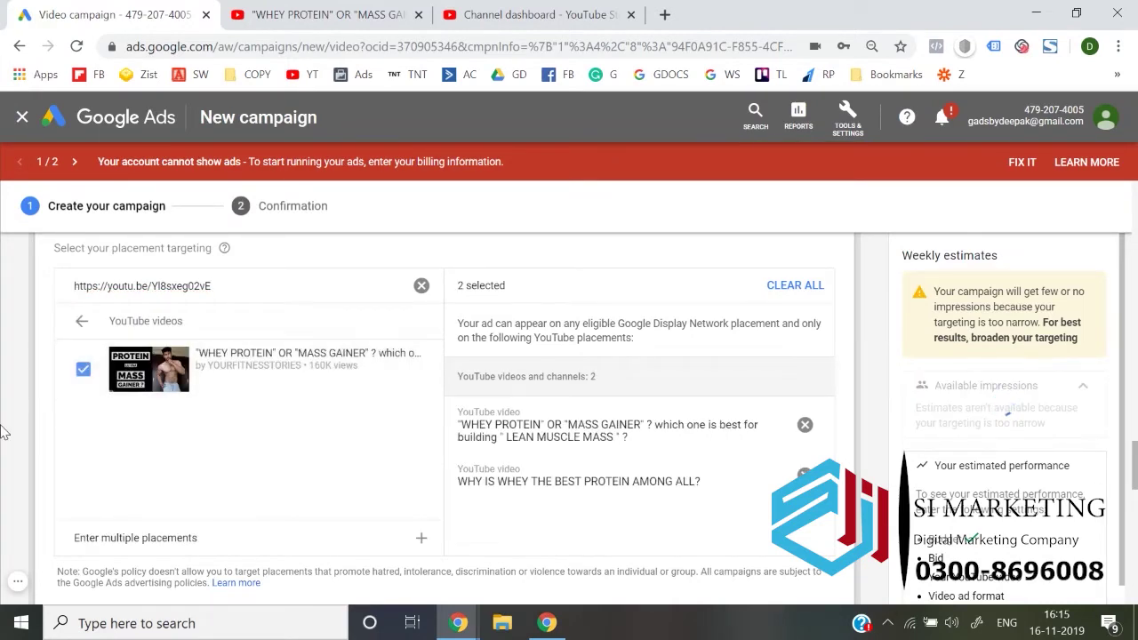
- Switch back to YouTube and look through the Up next suggestions for other protein-related videos to use as placements
left_click(329, 15)
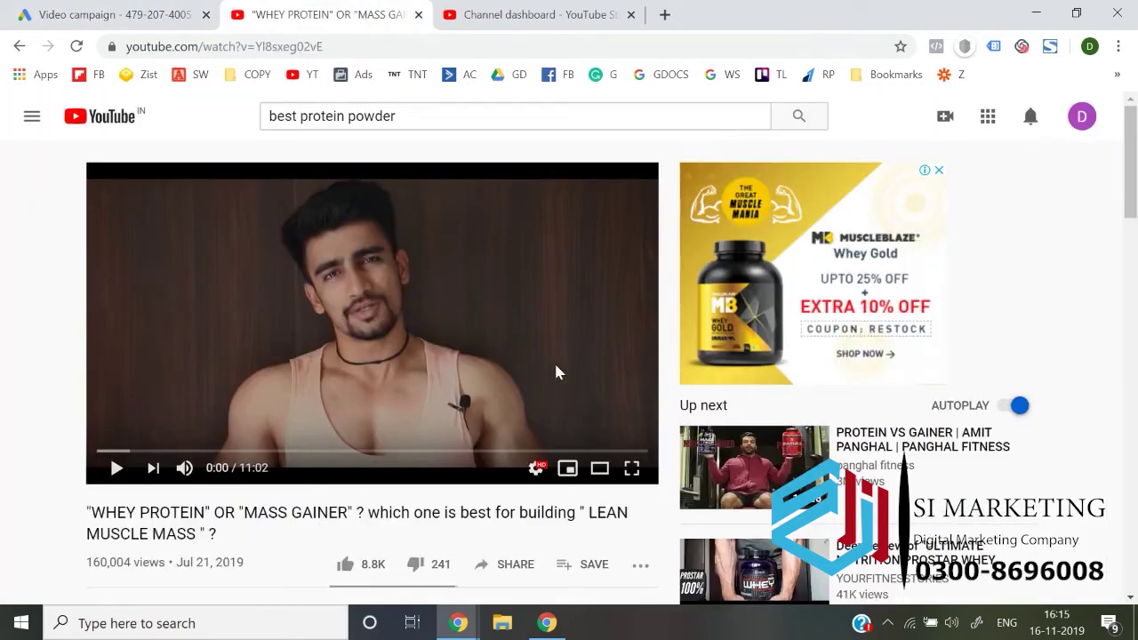
scroll(557, 372, "down", 3)
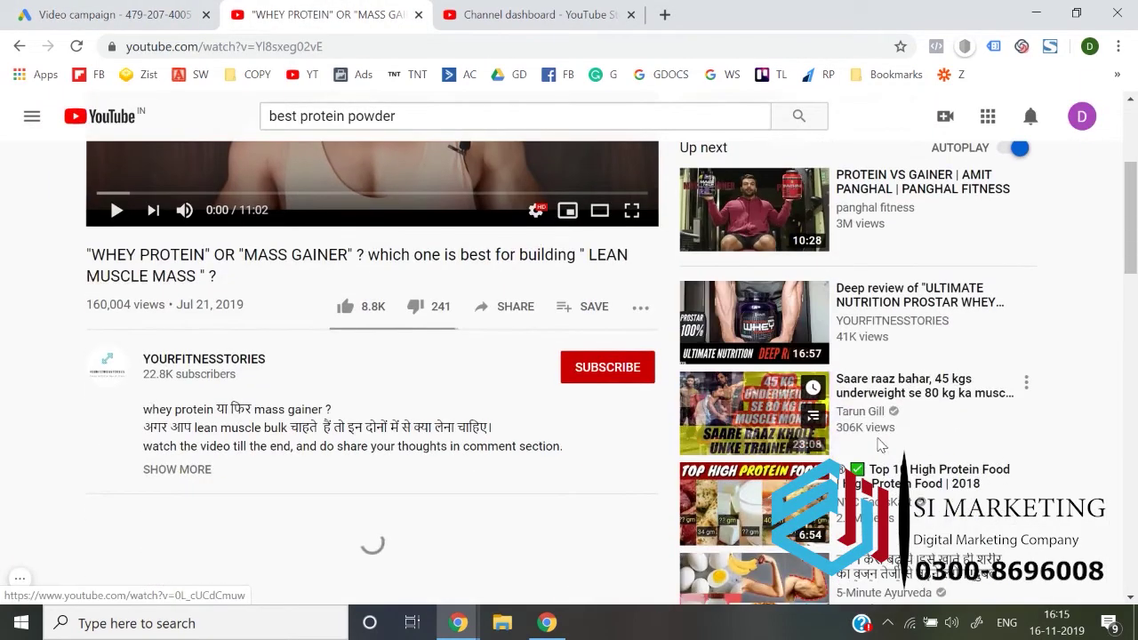
scroll(1035, 436, "down", 1)
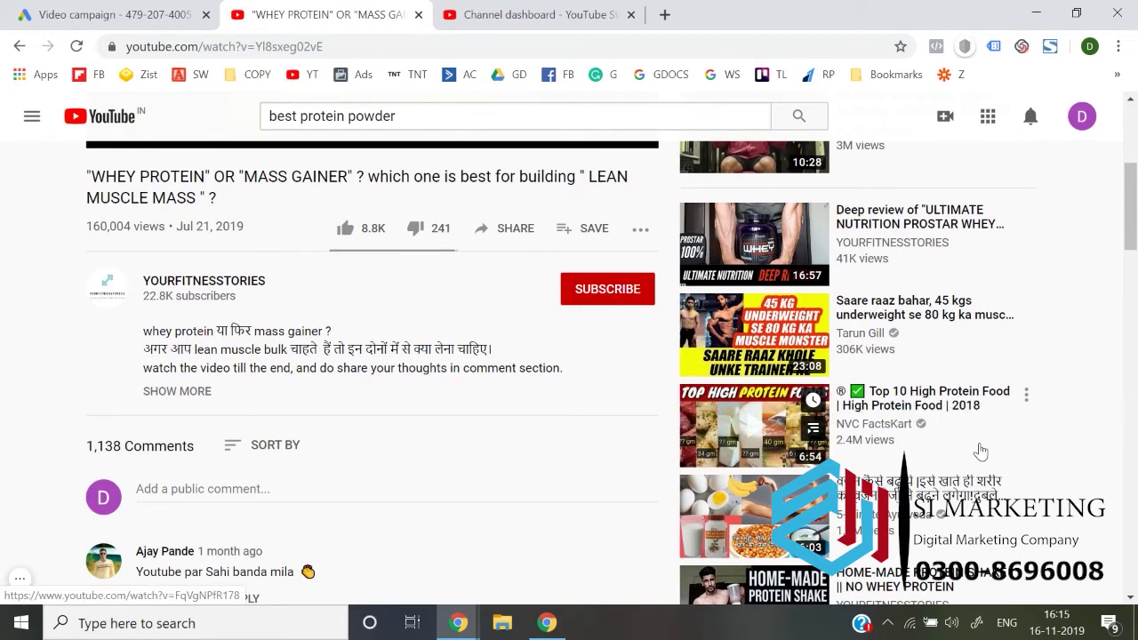
scroll(980, 452, "down", 1)
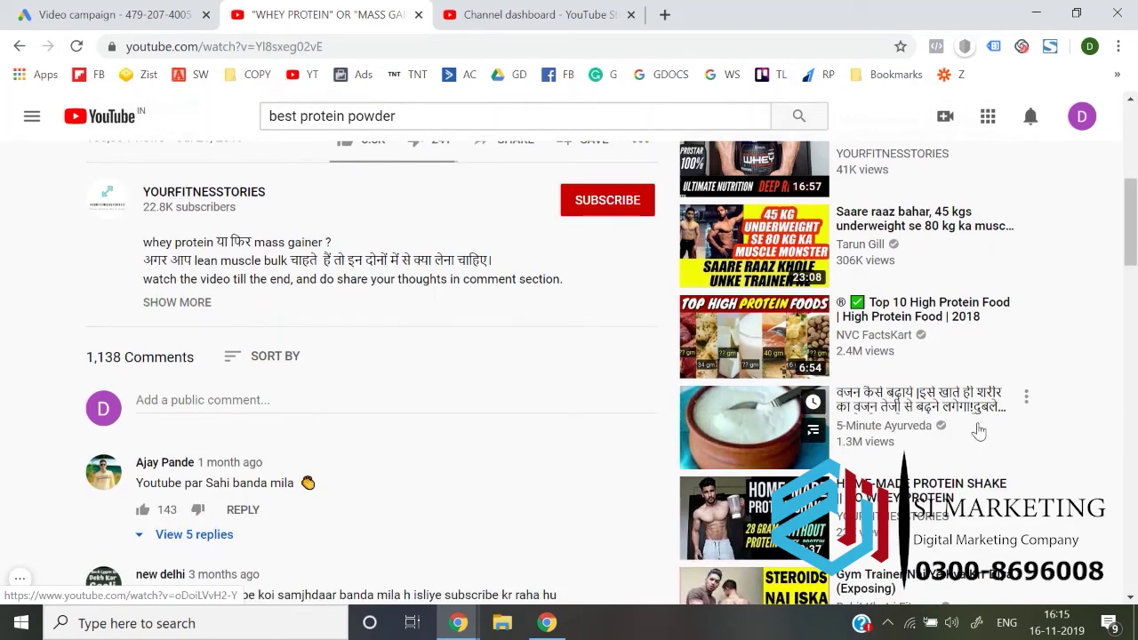
scroll(979, 431, "down", 1)
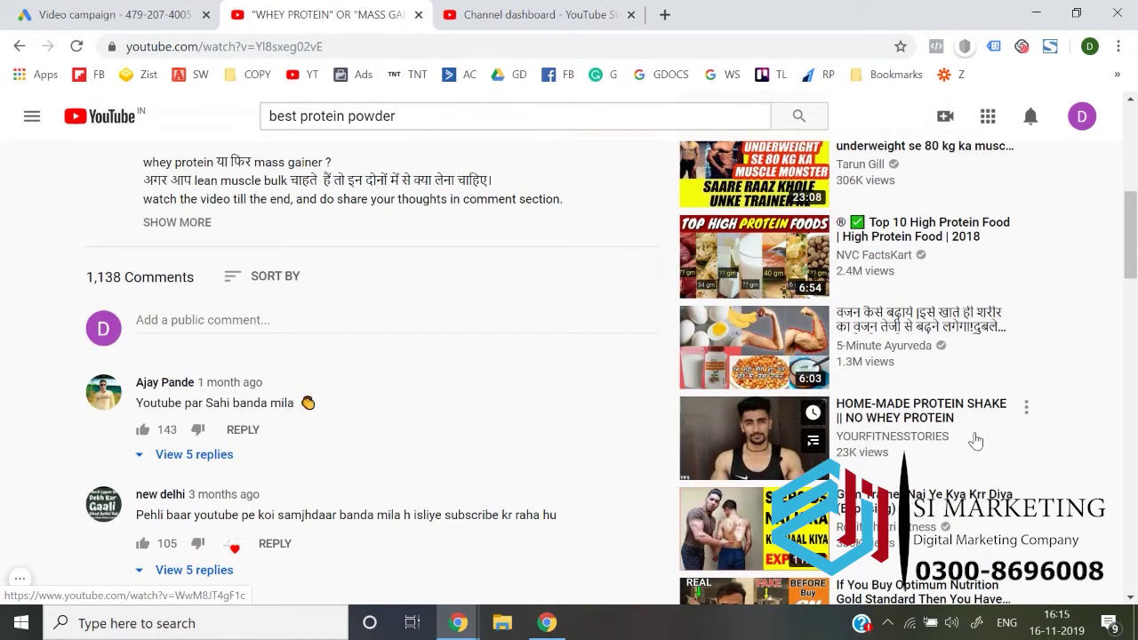
scroll(975, 440, "down", 1)
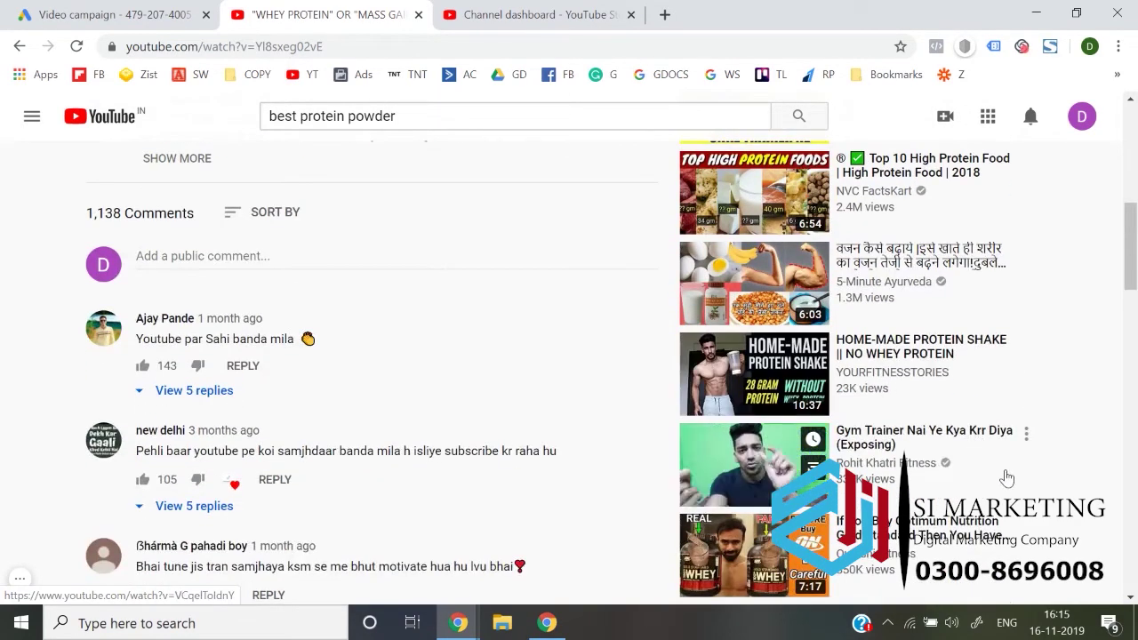
- Open the suggested video If You Buy Optimum Nutrition Gold Standard Then You Have To Be Careful, pause it and copy its video URL
scroll(1008, 478, "down", 1)
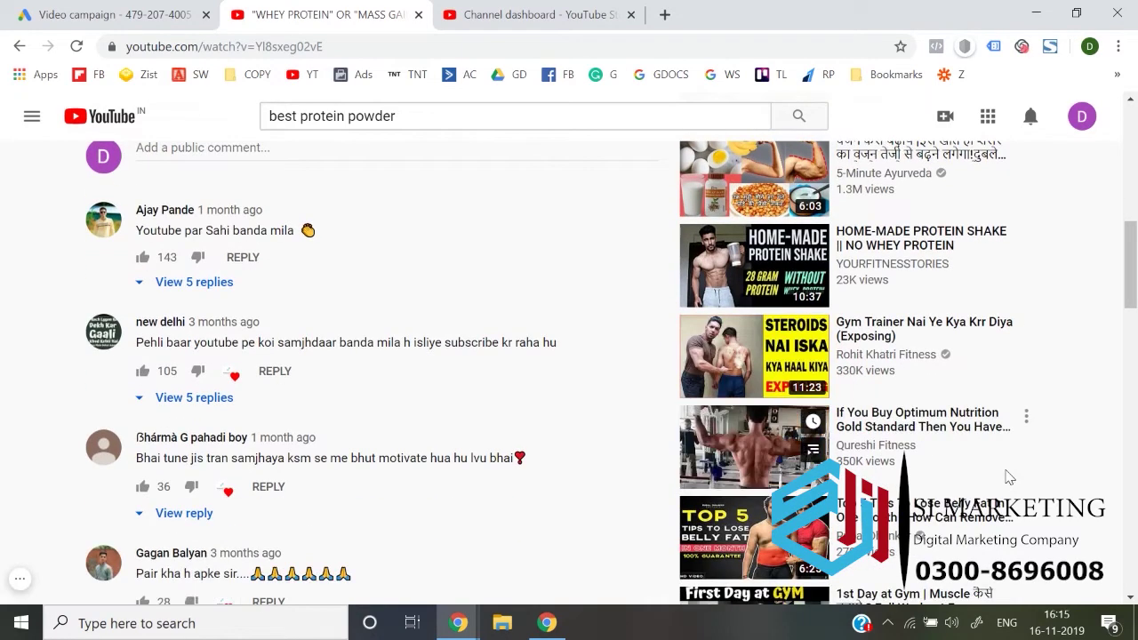
scroll(1009, 475, "down", 1)
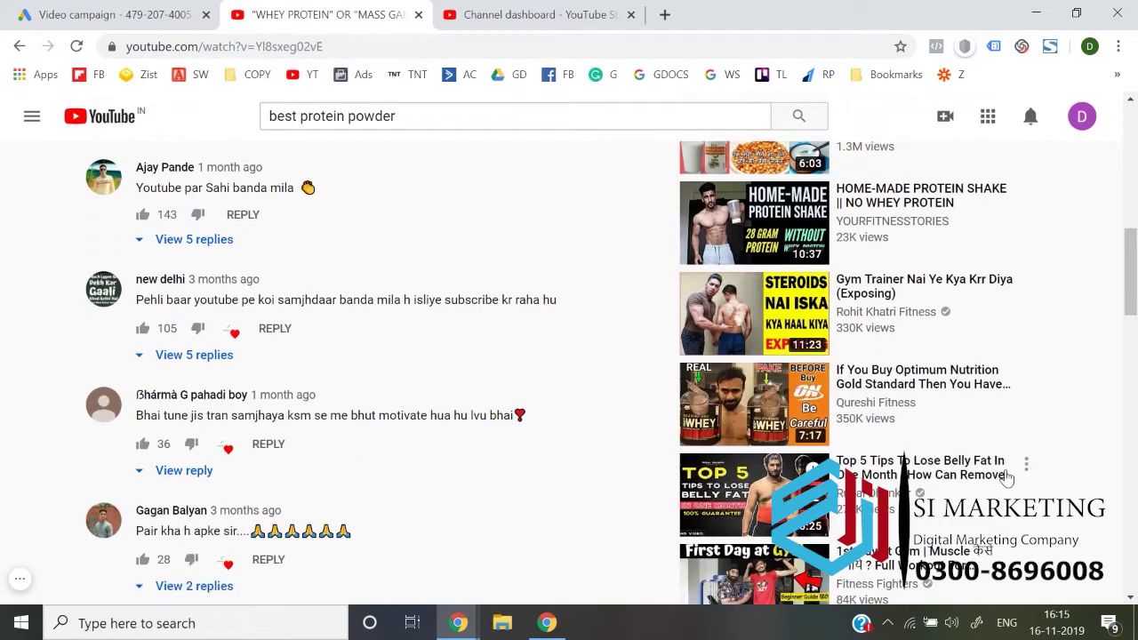
left_click(947, 400)
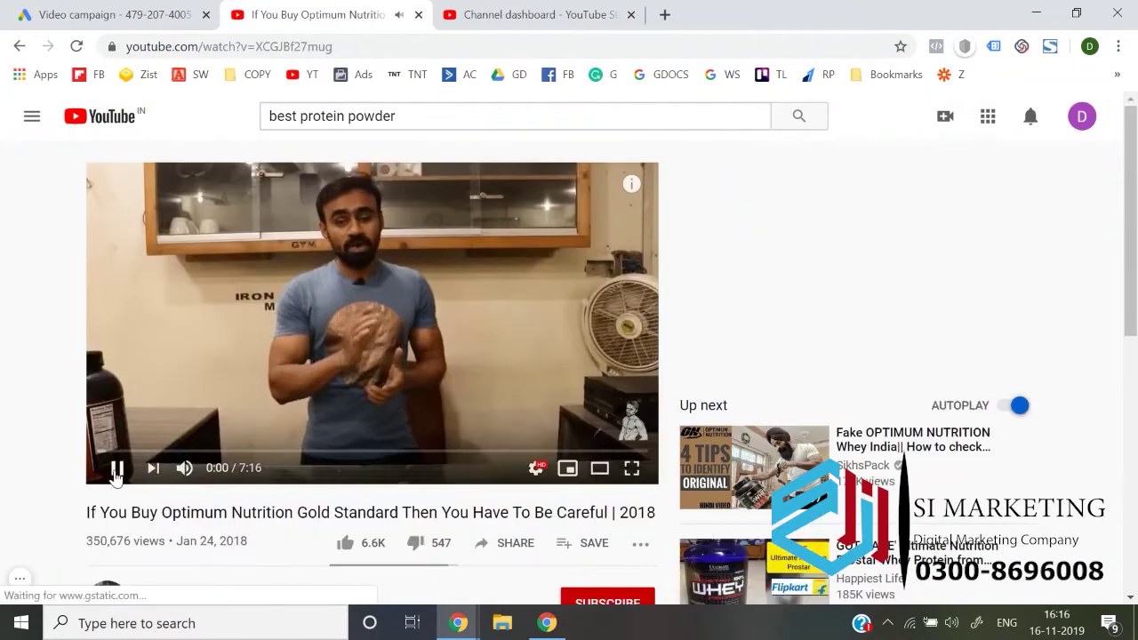
left_click(115, 476)
right_click(269, 261)
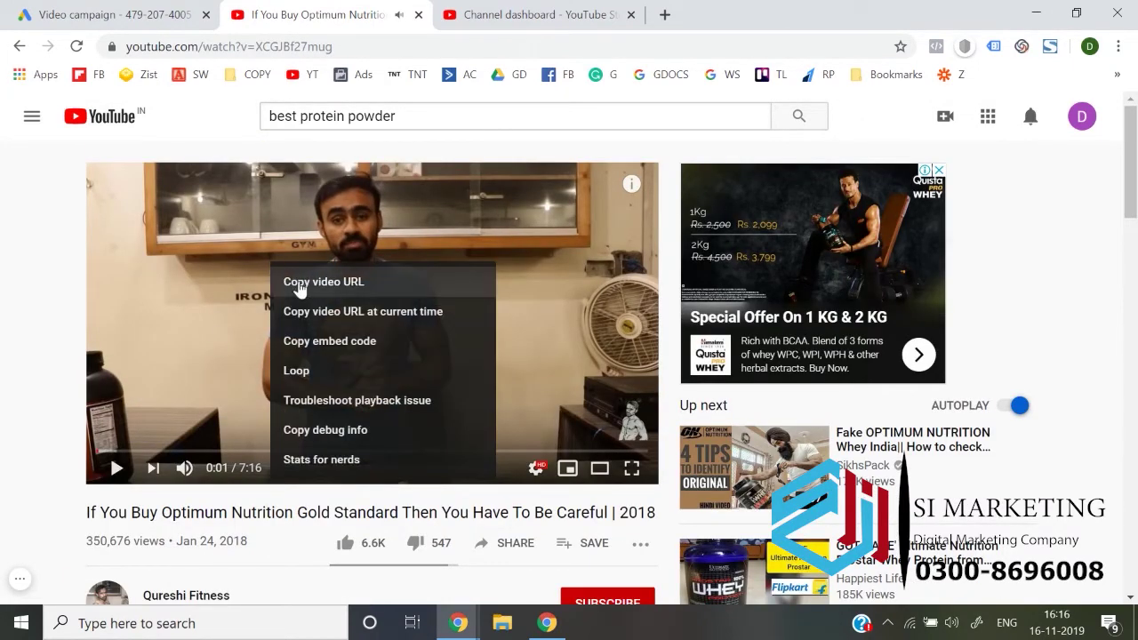
left_click(299, 281)
- Back in Google Ads, replace the placement search with the copied URL and add the Optimum Nutrition Gold Standard video as a placement
left_click(158, 12)
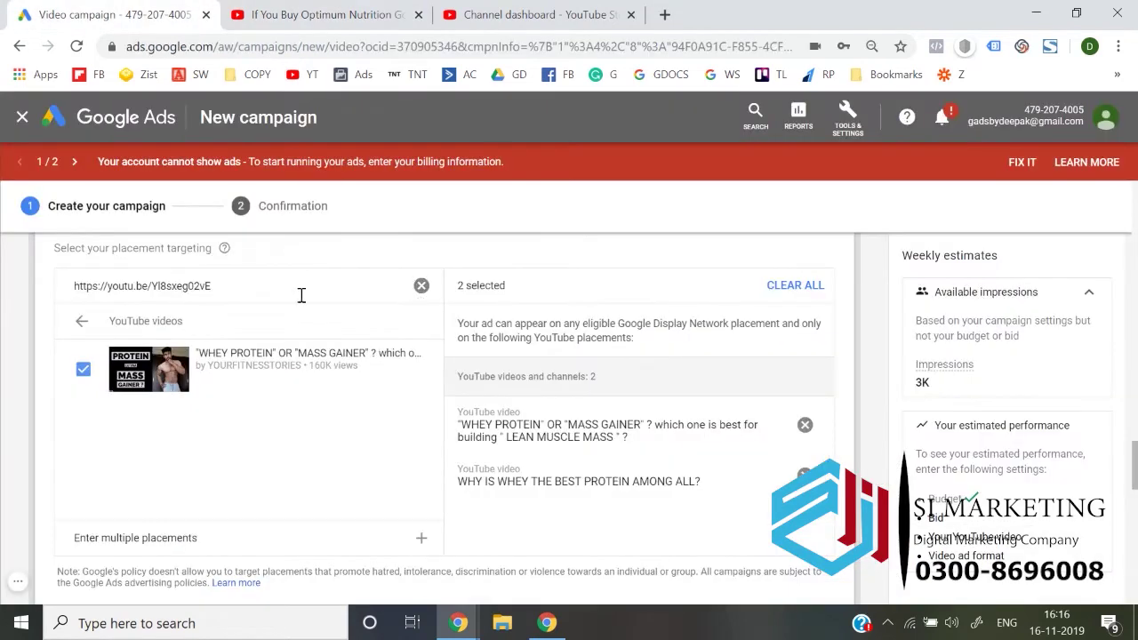
triple_click(301, 295)
key("ctrl+v")
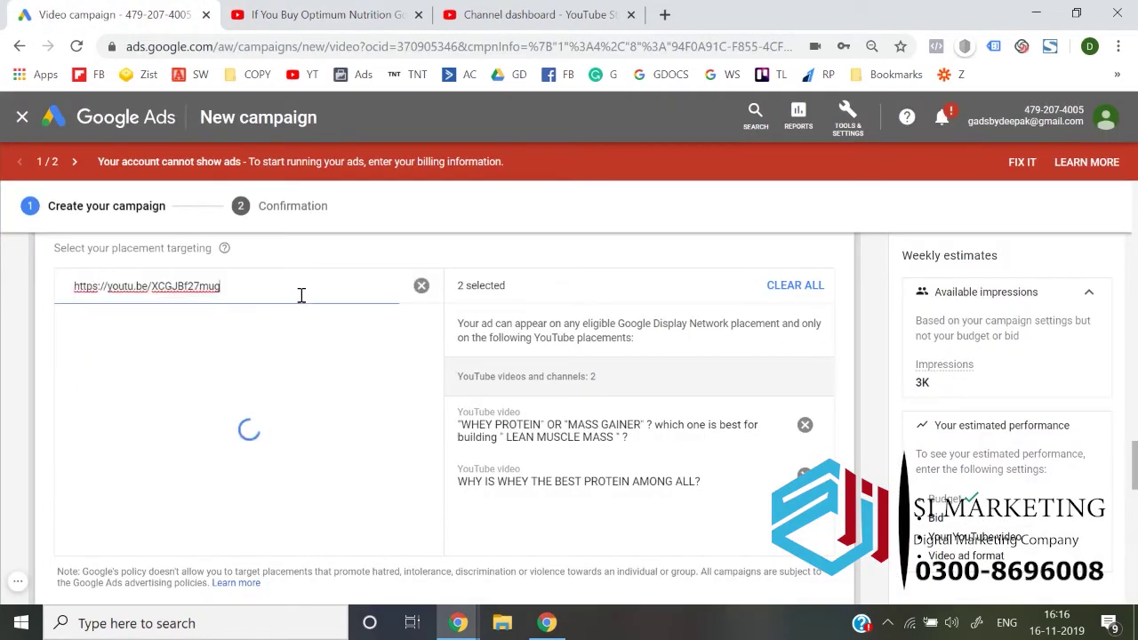
left_click(82, 369)
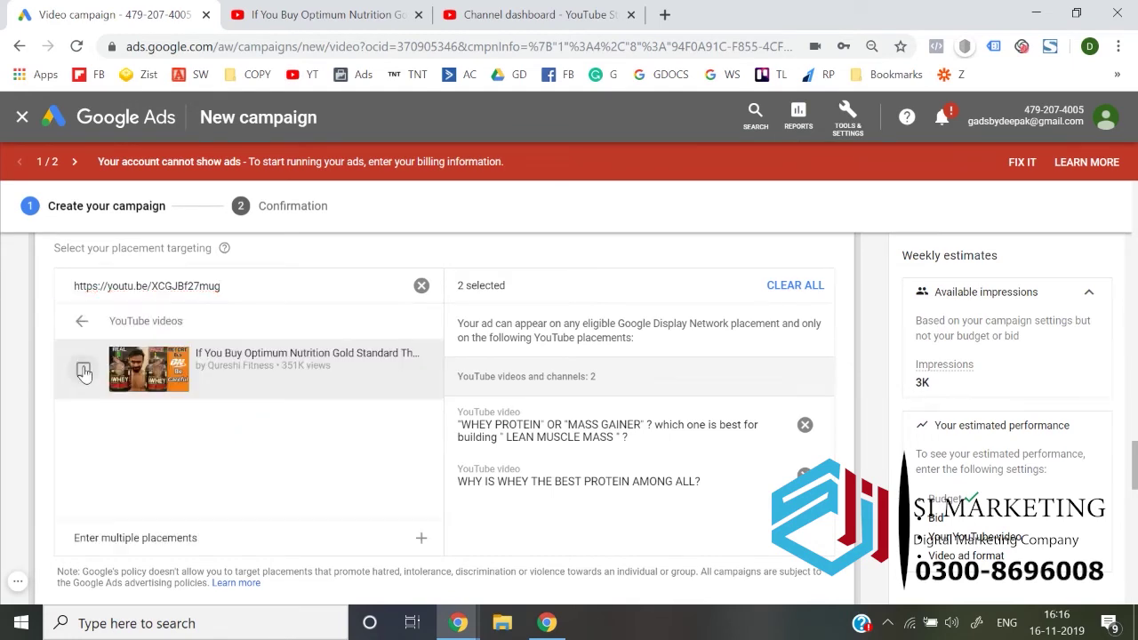
- On YouTube, open the suggested Pre and Post Workout Meal video by panghal fitness, pause it and copy its video URL
left_click(374, 15)
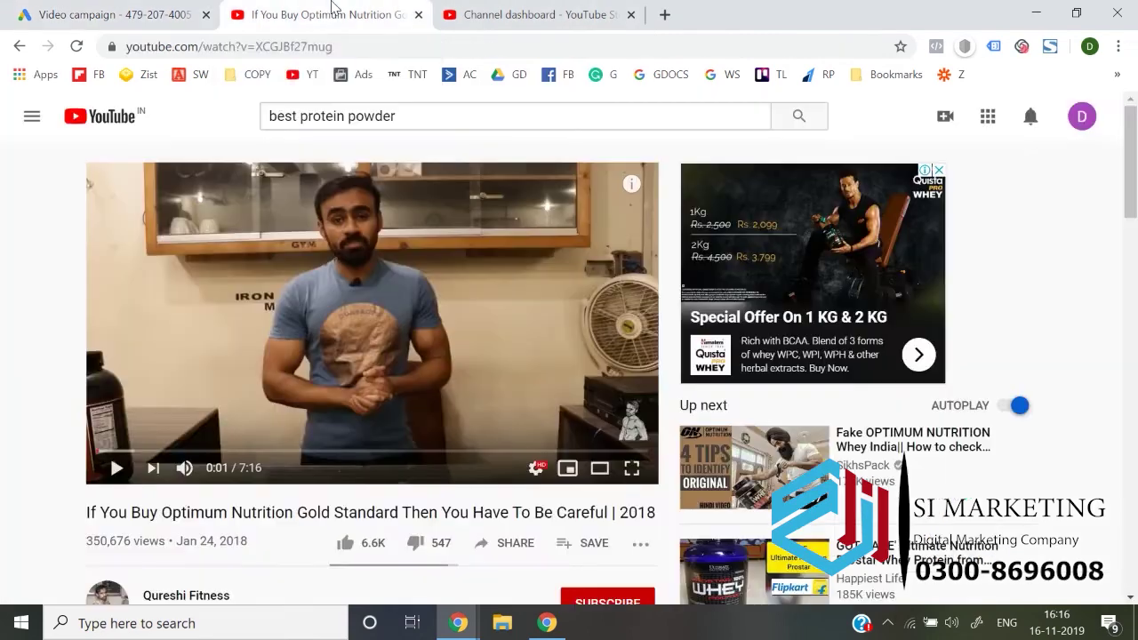
scroll(555, 372, "down", 4)
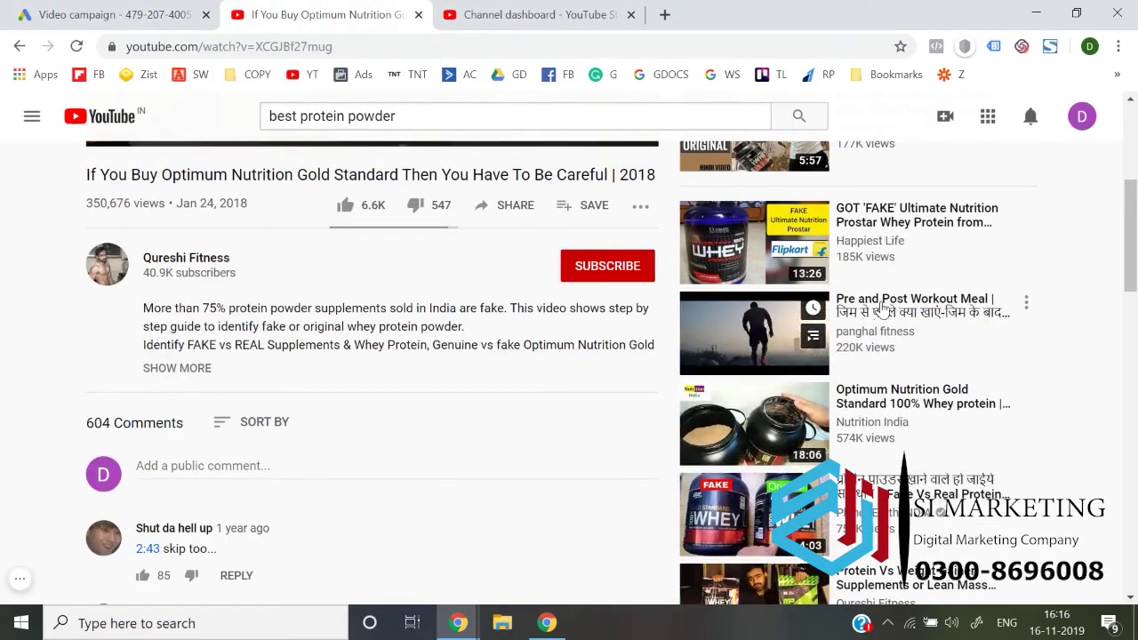
left_click(883, 320)
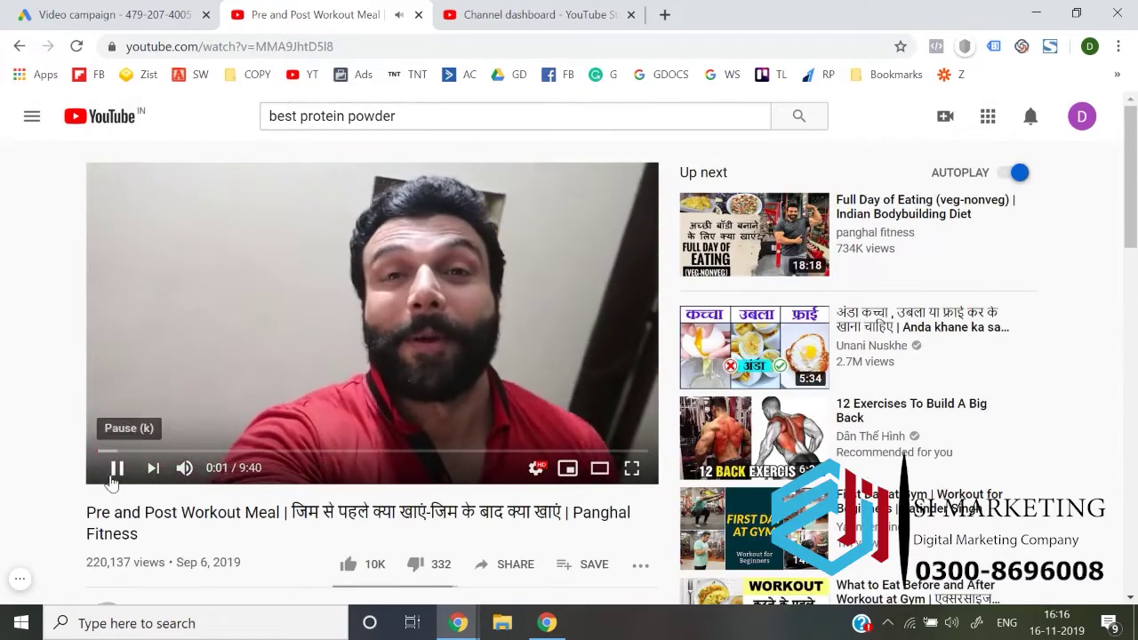
left_click(117, 467)
right_click(238, 287)
left_click(273, 302)
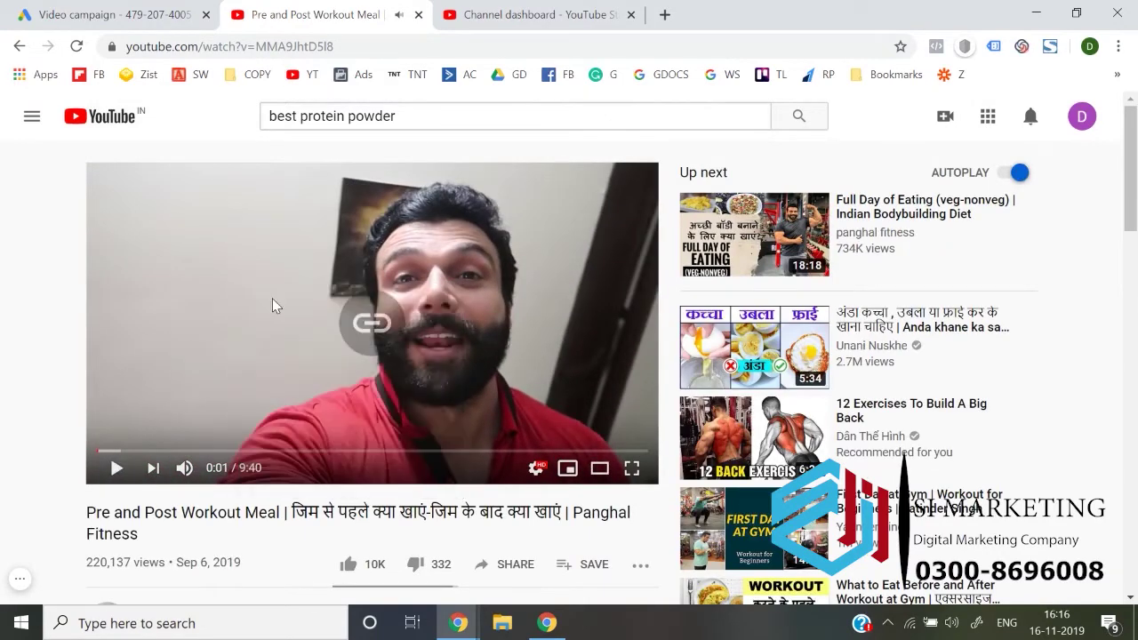
- Return to Google Ads, search placements for the newly copied URL and add the Pre and Post Workout Meal video
left_click(100, 10)
triple_click(296, 297)
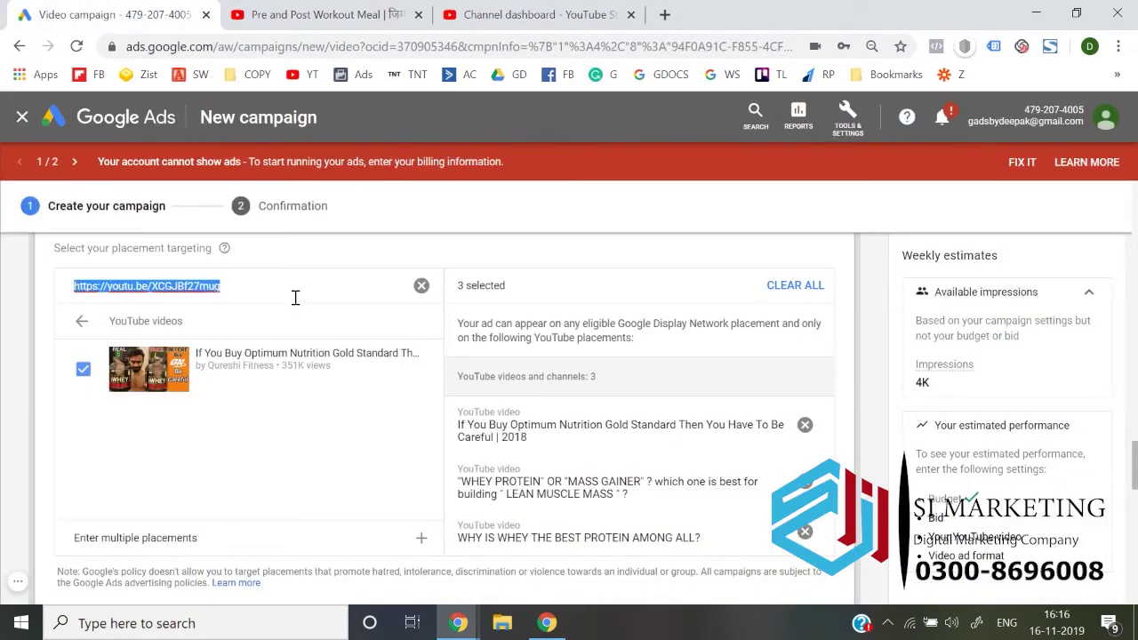
key("ctrl+v")
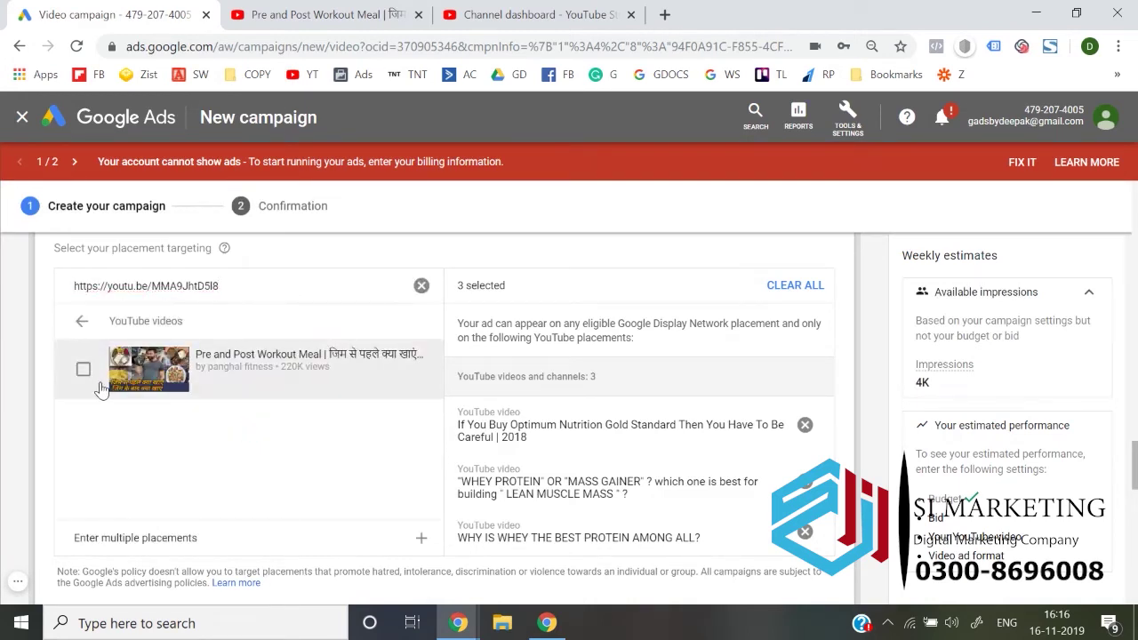
left_click(84, 369)
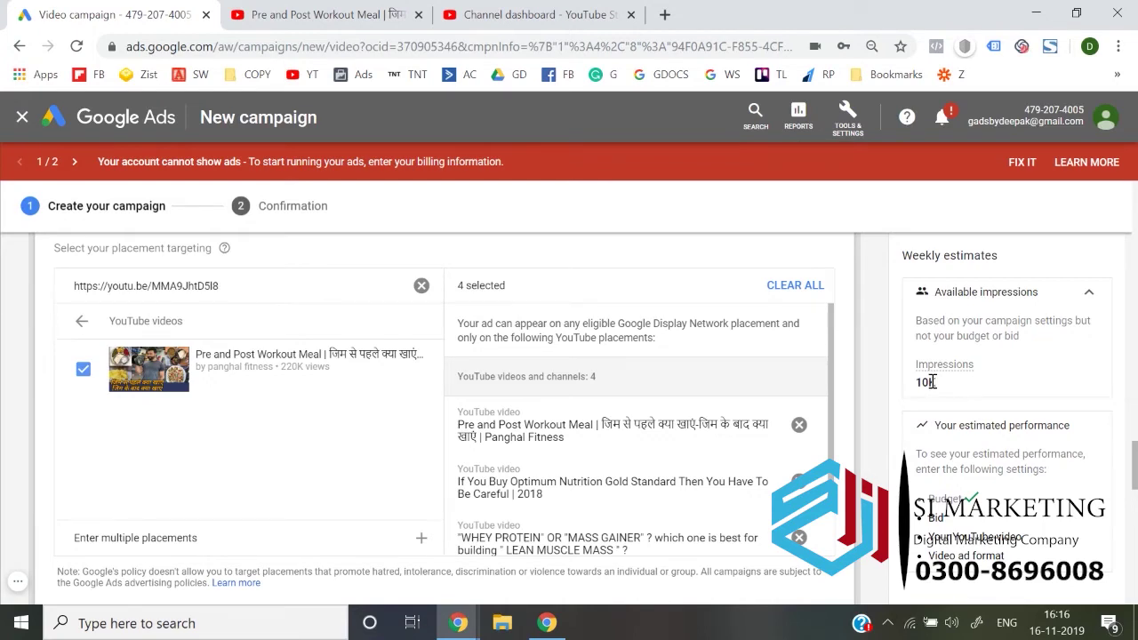
left_click(322, 9)
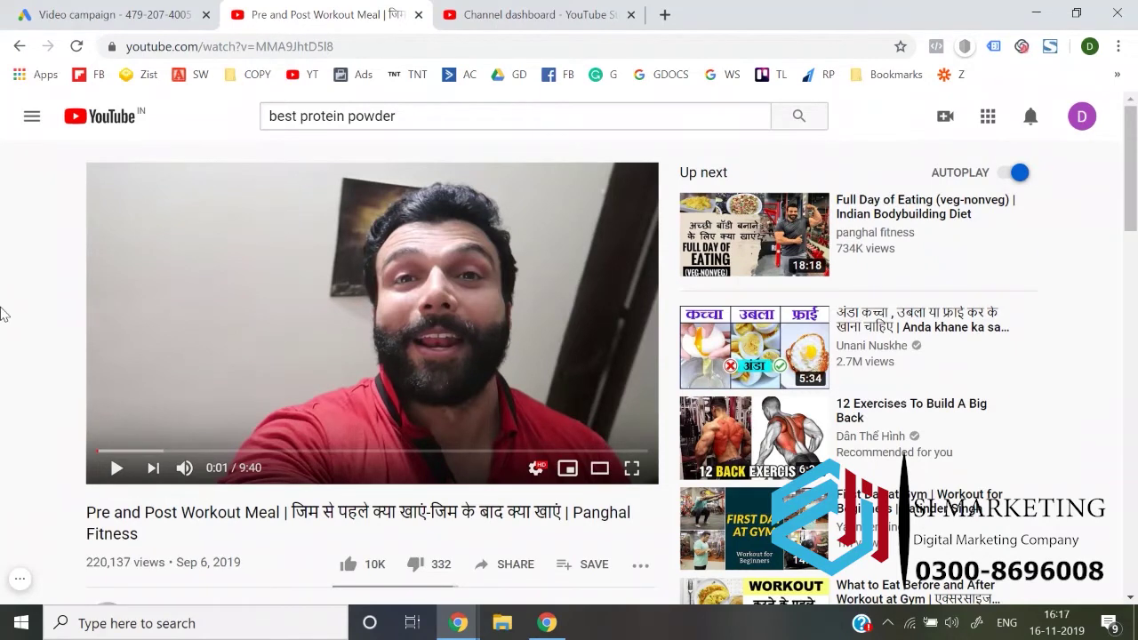
left_click(81, 11)
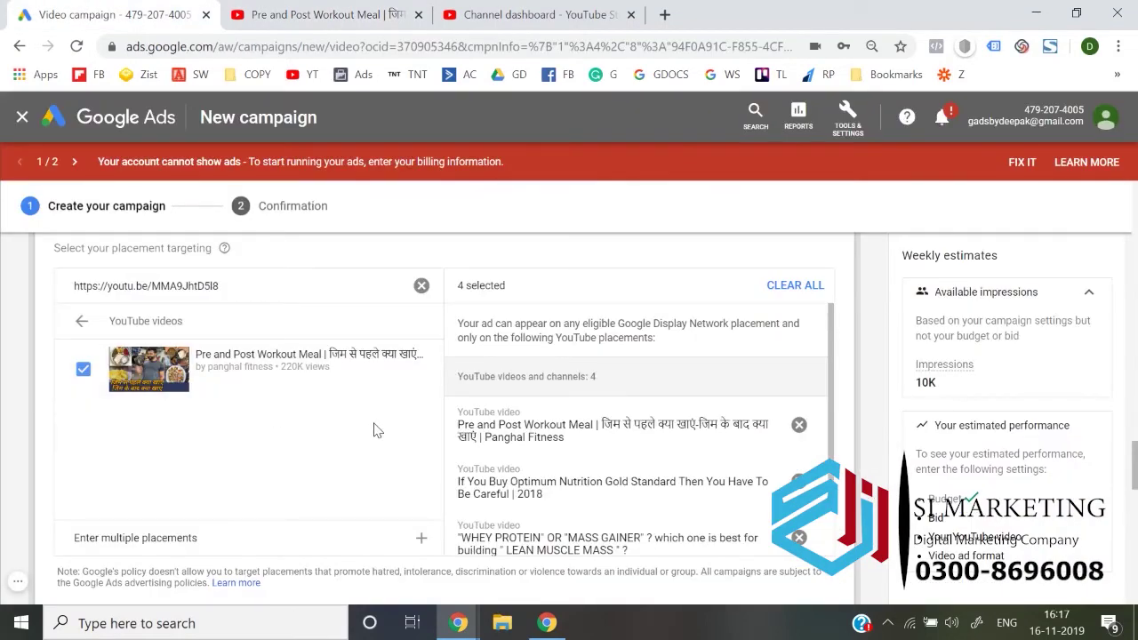
scroll(374, 430, "down", 1)
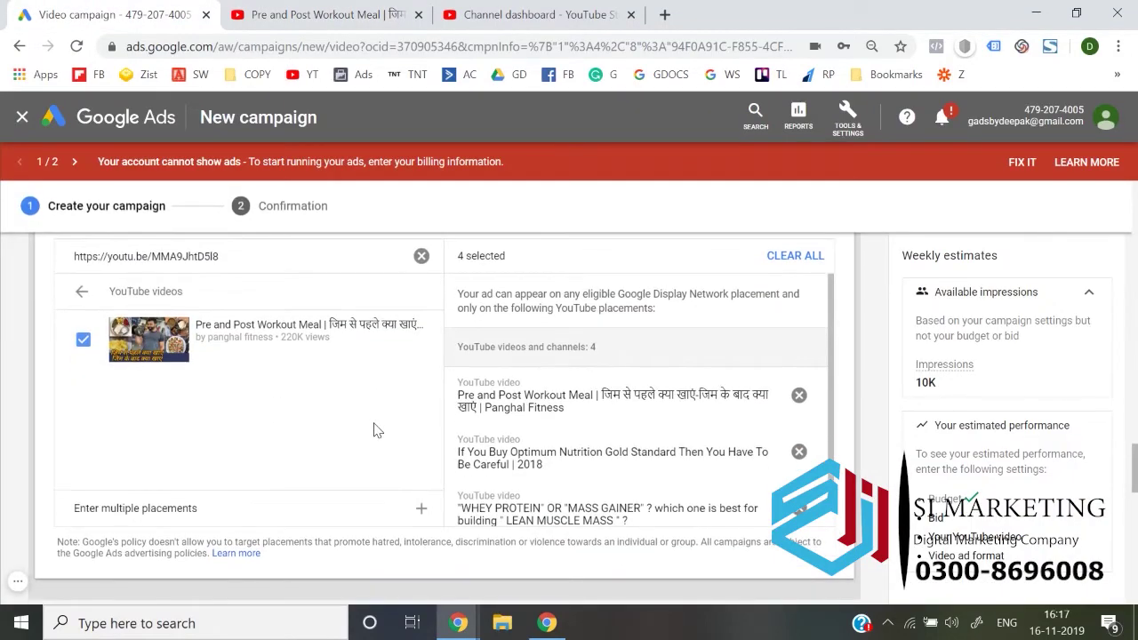
scroll(375, 430, "down", 3)
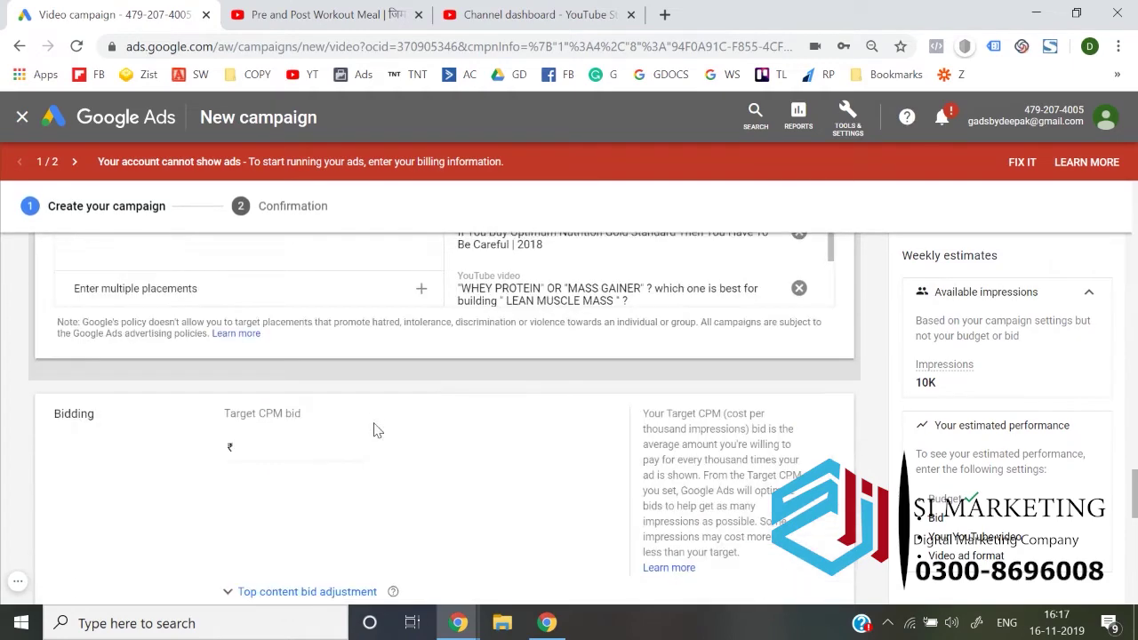
scroll(376, 426, "up", 4)
- Return to the list of placement categories, and on YouTube open the panghal fitness channel and copy its page address
left_click(80, 356)
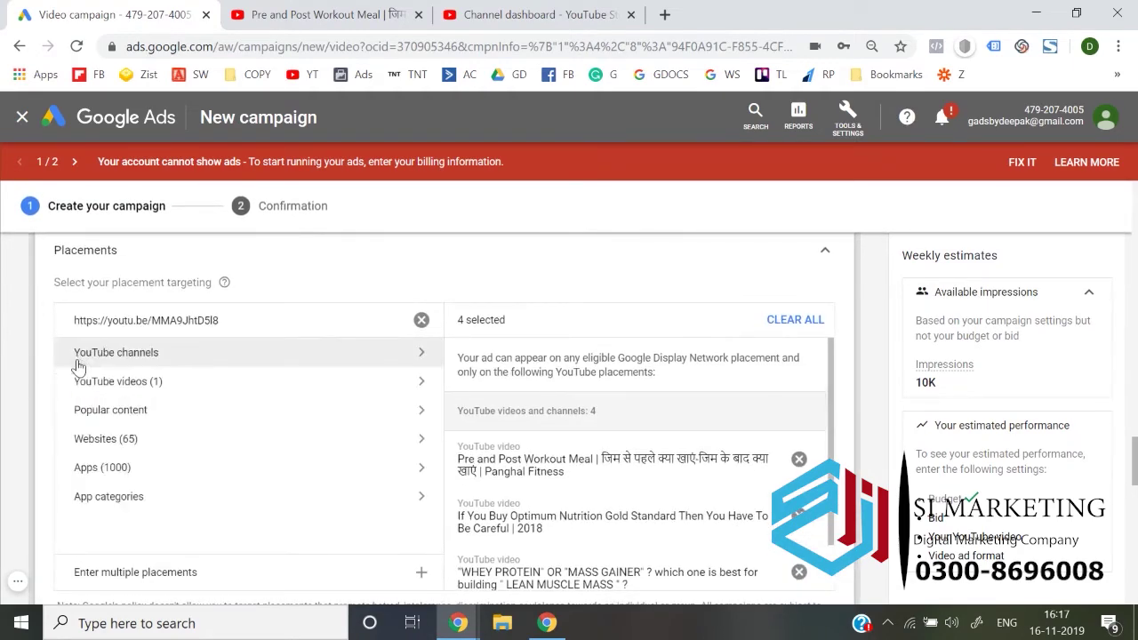
left_click(354, 14)
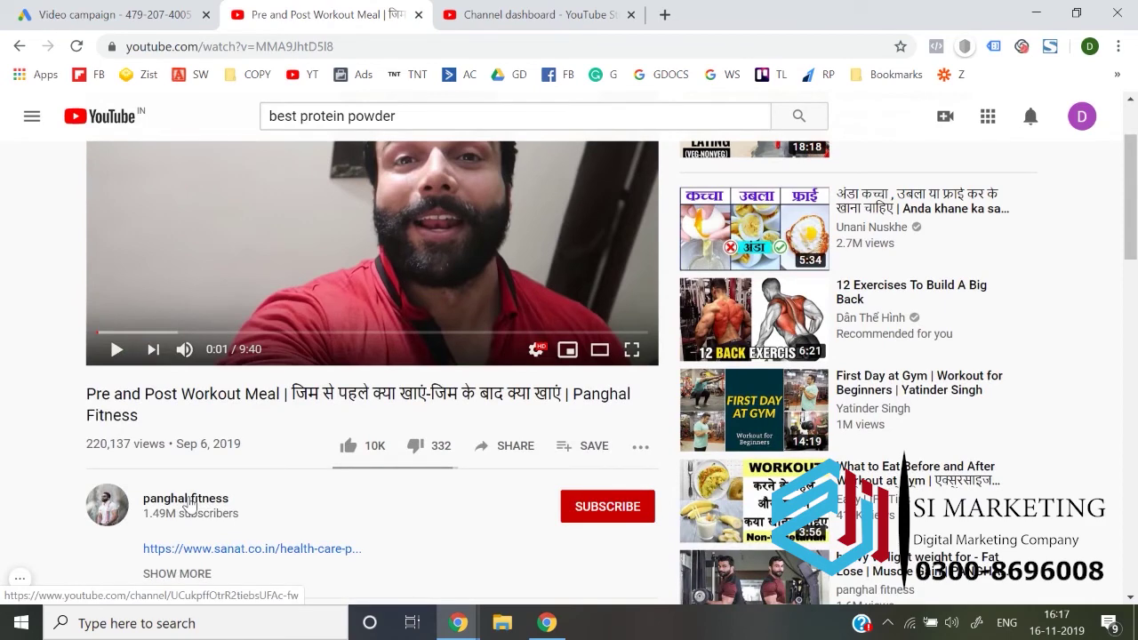
left_click(189, 500)
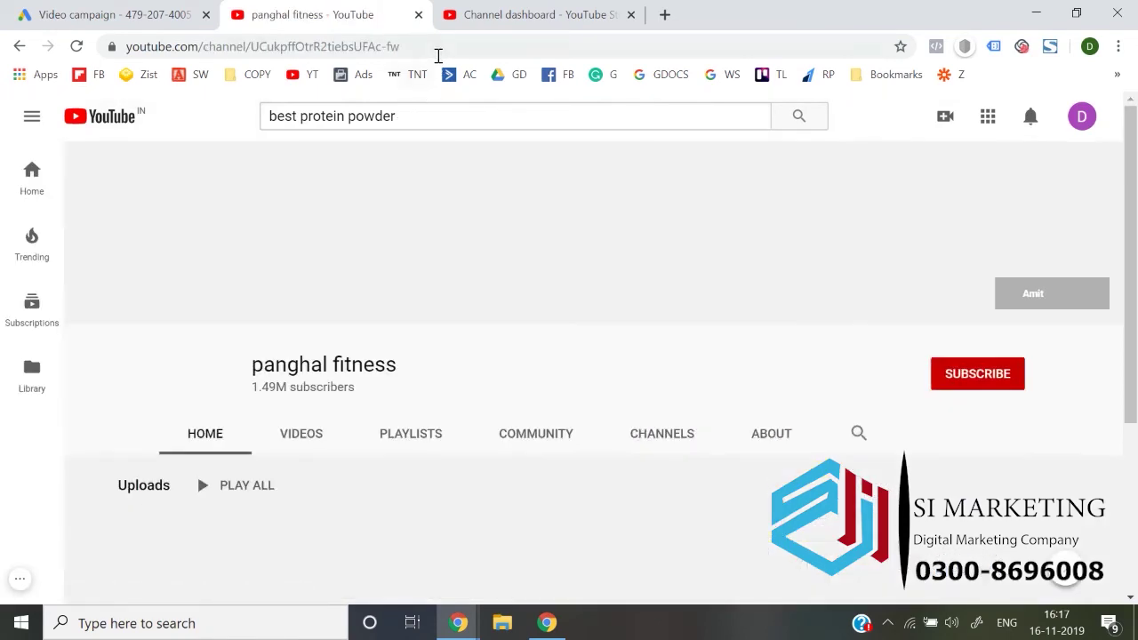
left_click(439, 55)
key("ctrl+c")
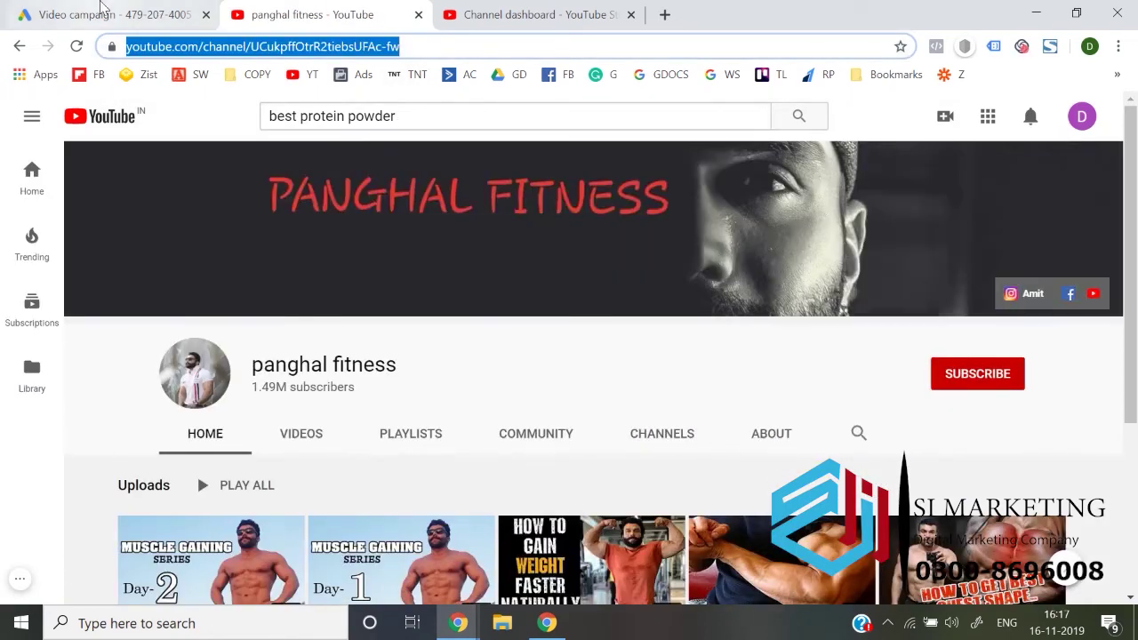
- In Google Ads, replace the placement search with the copied channel URL and add the panghal fitness YouTube channel as a placement
left_click(101, 12)
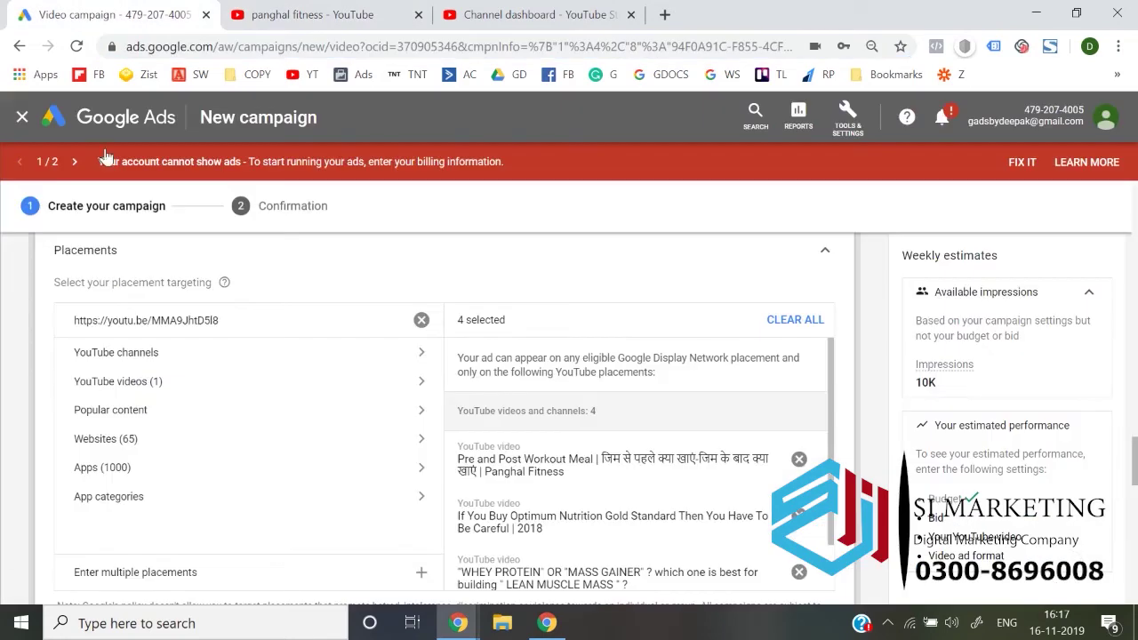
left_click(160, 352)
key("ctrl+a")
key("BackSpace")
key("ctrl+v")
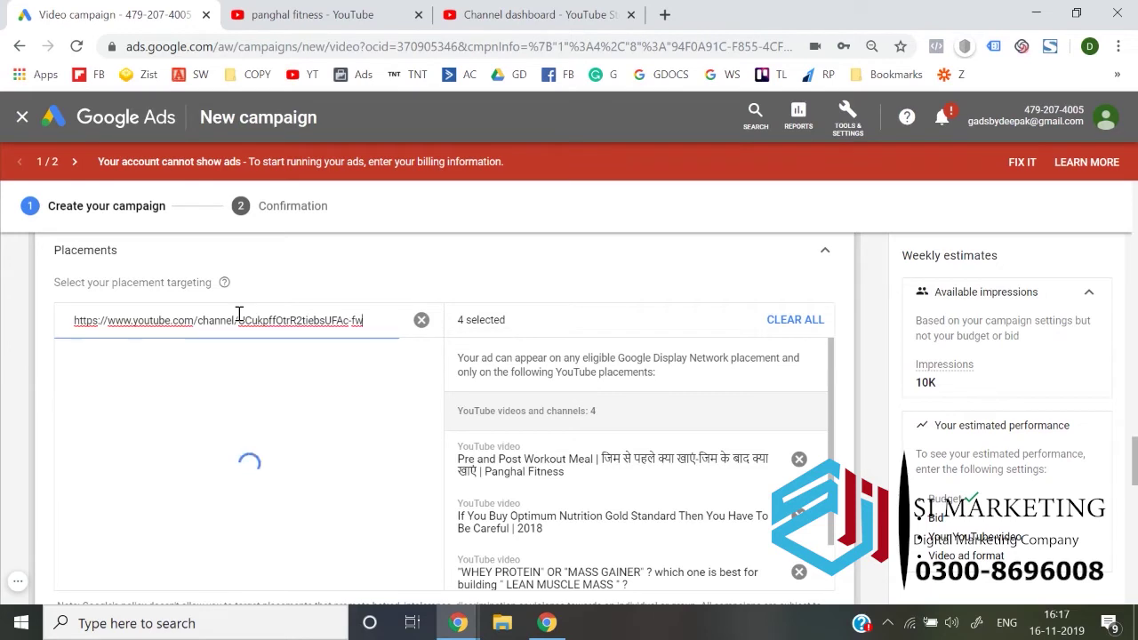
left_click(84, 408)
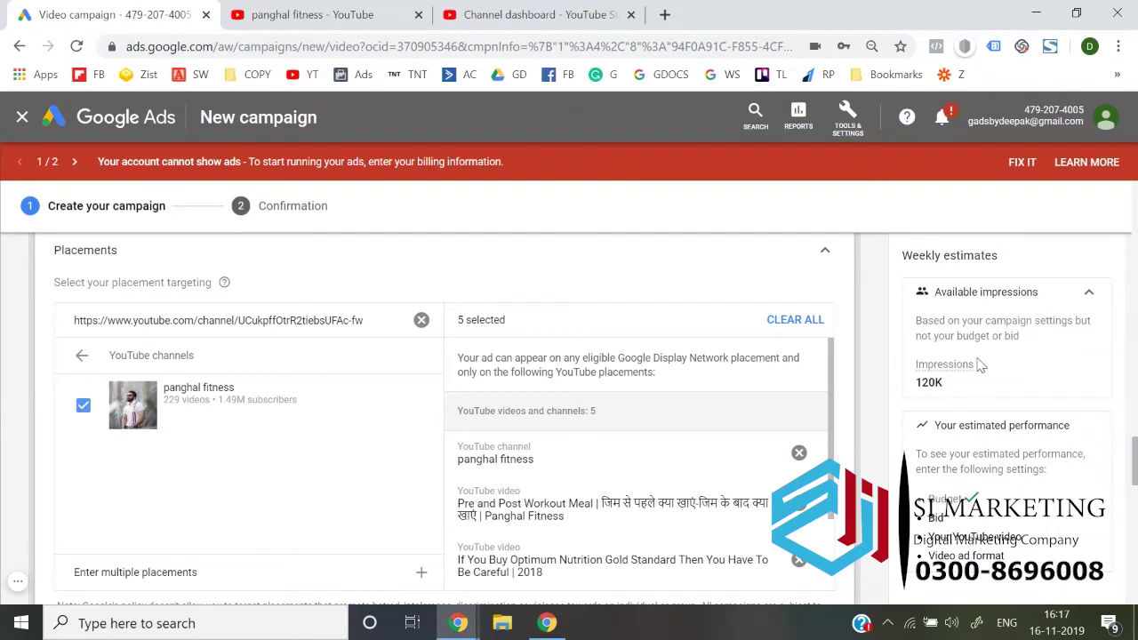
double_click(936, 382)
- Set the ad group's Target CPM bid to ₹200.00
scroll(2, 374, "down", 5)
scroll(303, 312, "up", 1)
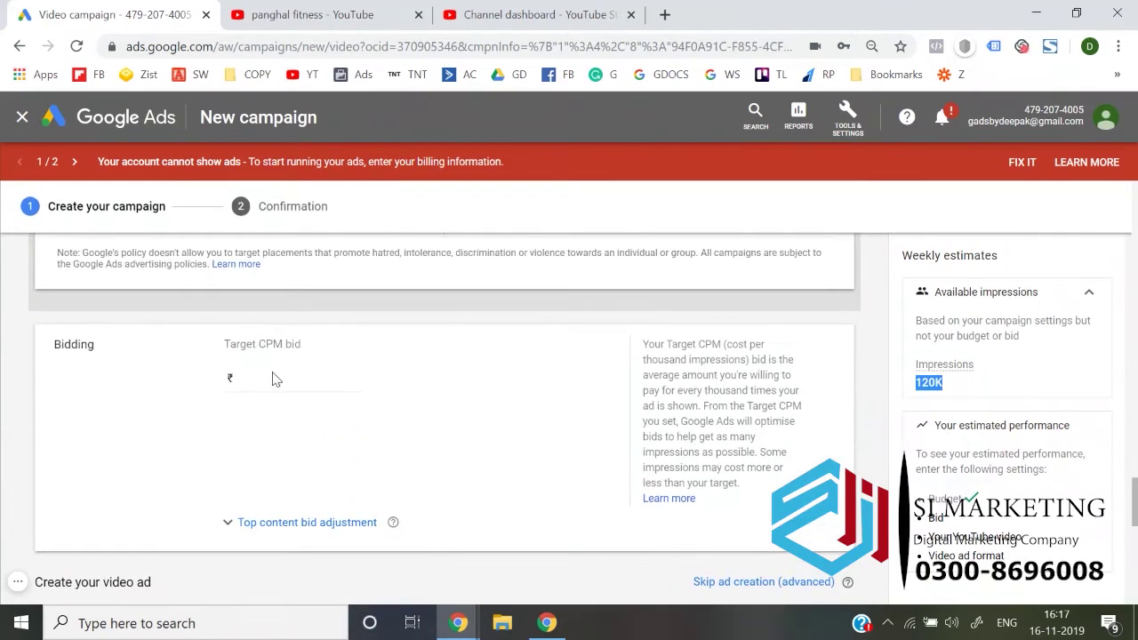
left_click(271, 380)
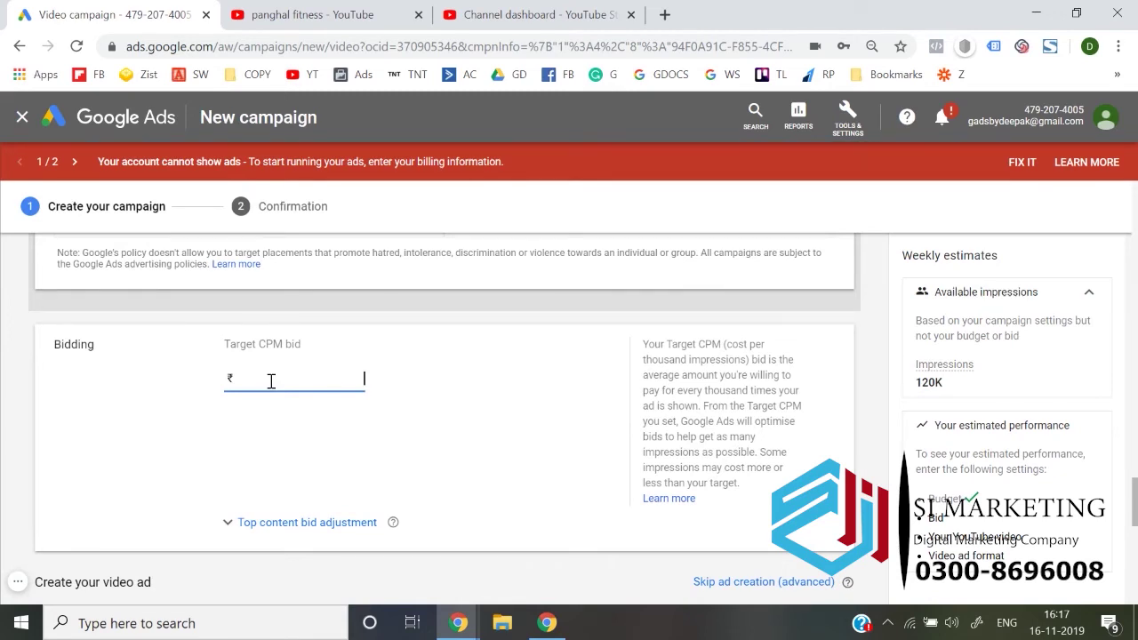
type("300")
key("BackSpace")
type("200.00")
- Expand the top content bid adjustment and set it to 10%
scroll(12, 382, "down", 2)
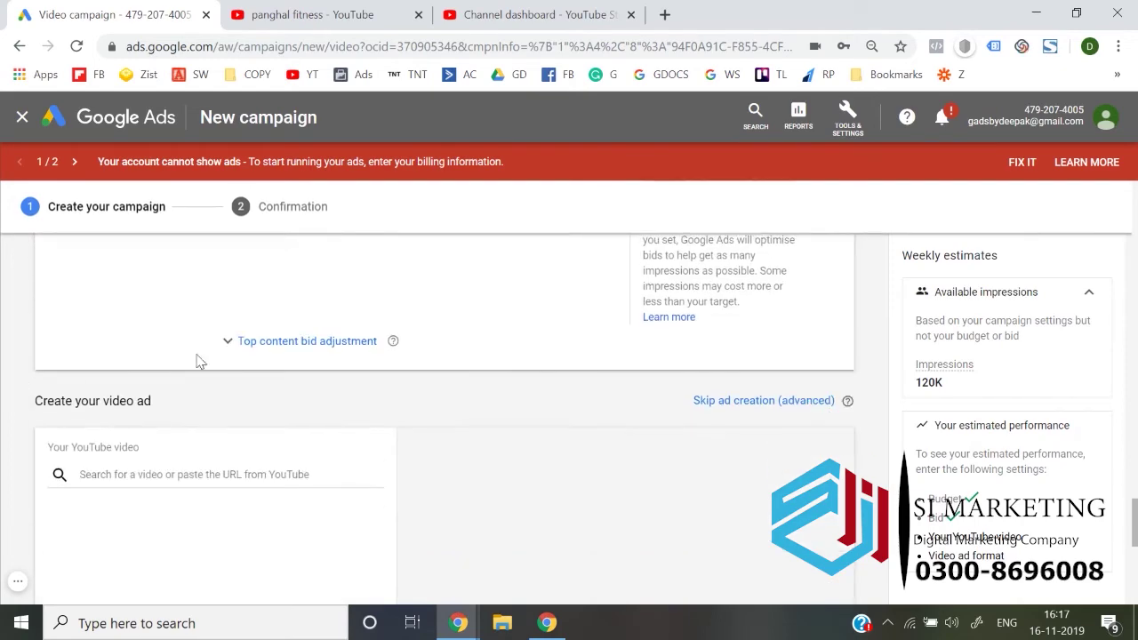
left_click(253, 345)
scroll(255, 348, "up", 1)
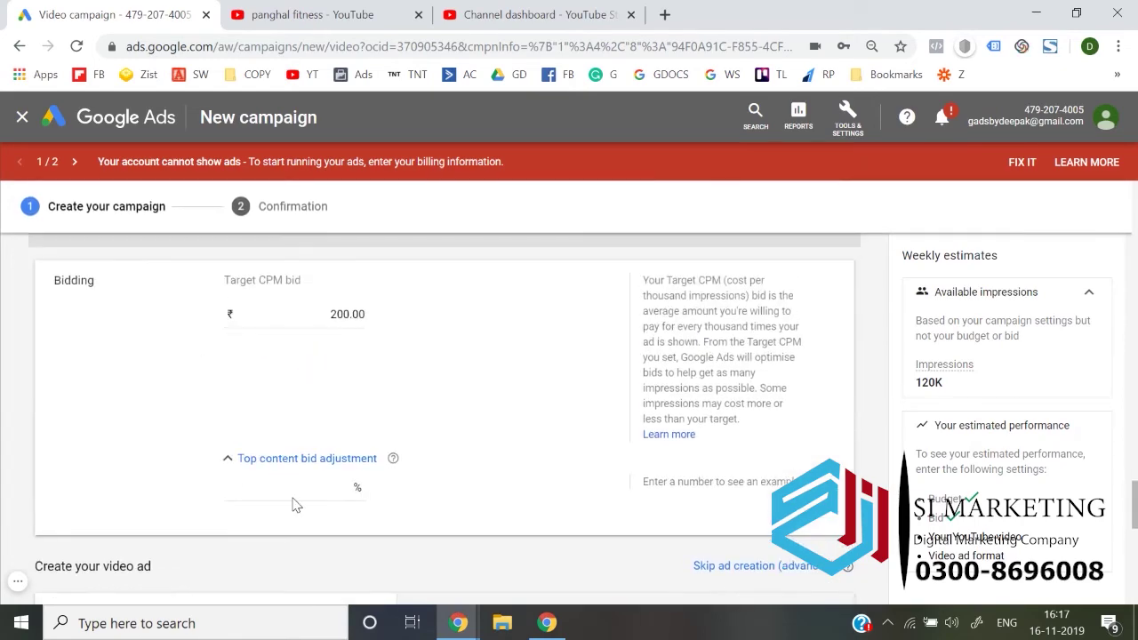
left_click(296, 503)
type("10")
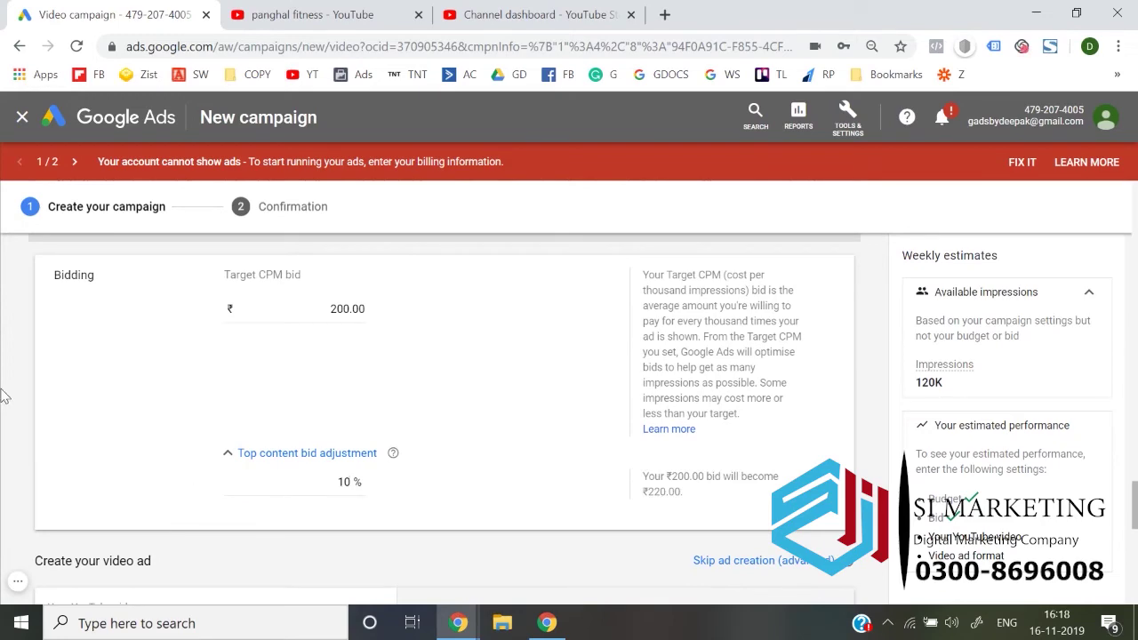
- For the video ad, switch to YouTube Studio, open the channel's video list and copy the shareable link of Video 3
scroll(5, 396, "down", 3)
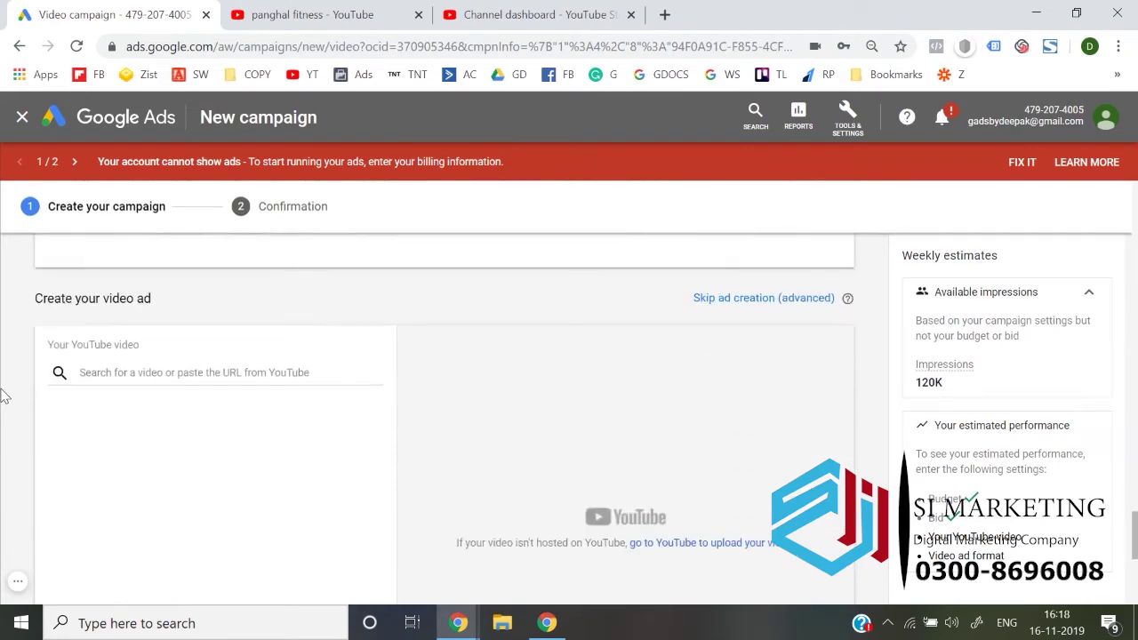
left_click(173, 374)
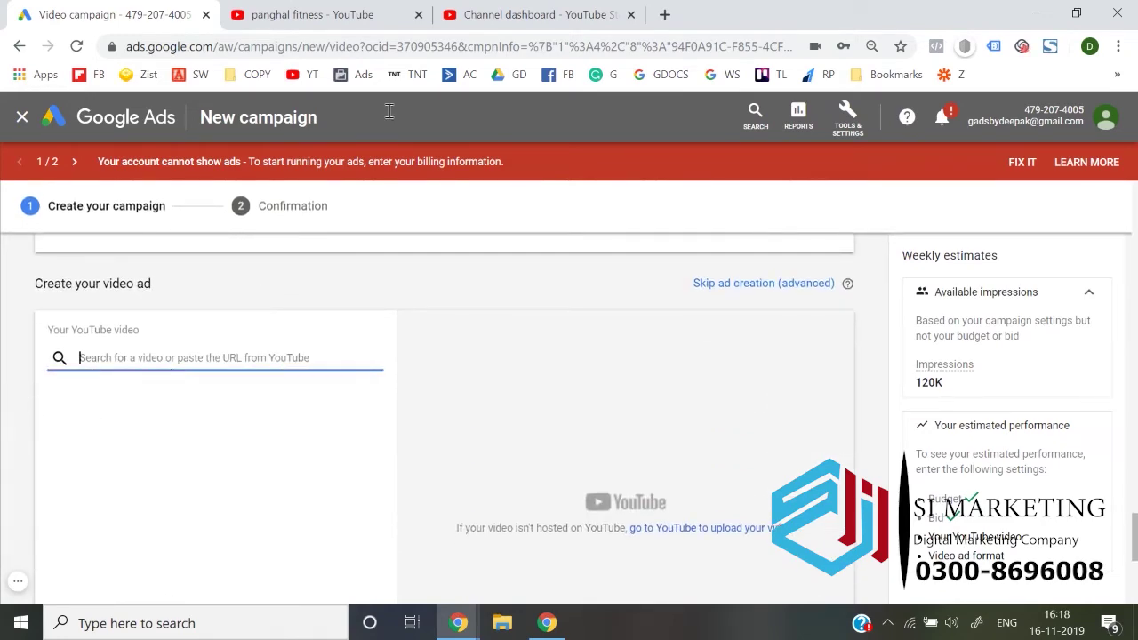
left_click(526, 14)
left_click(170, 406)
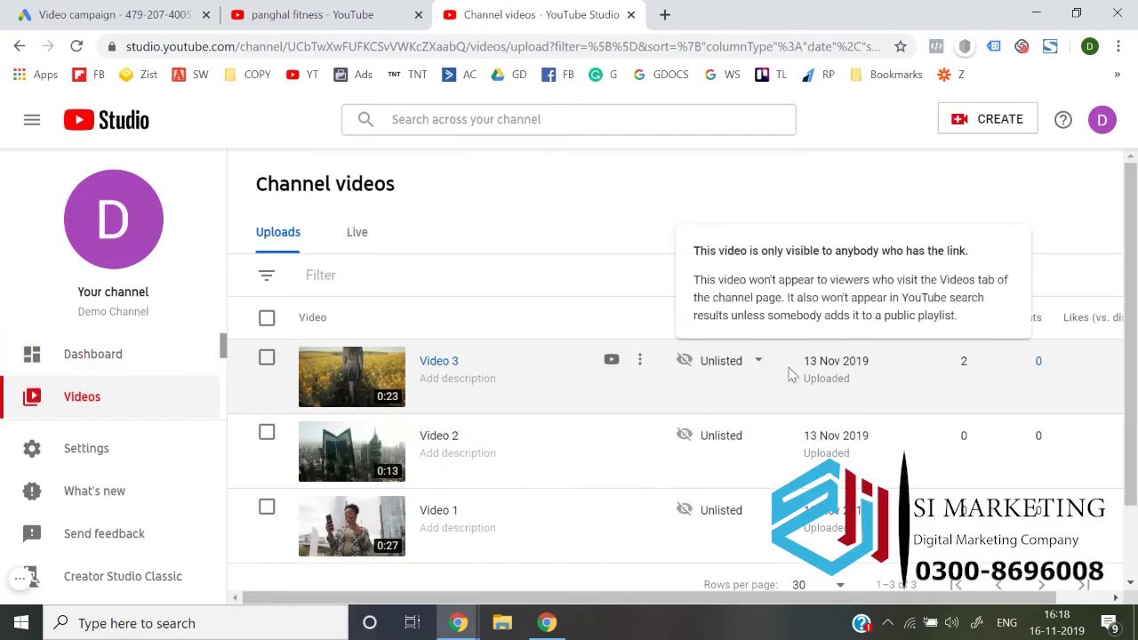
left_click(640, 359)
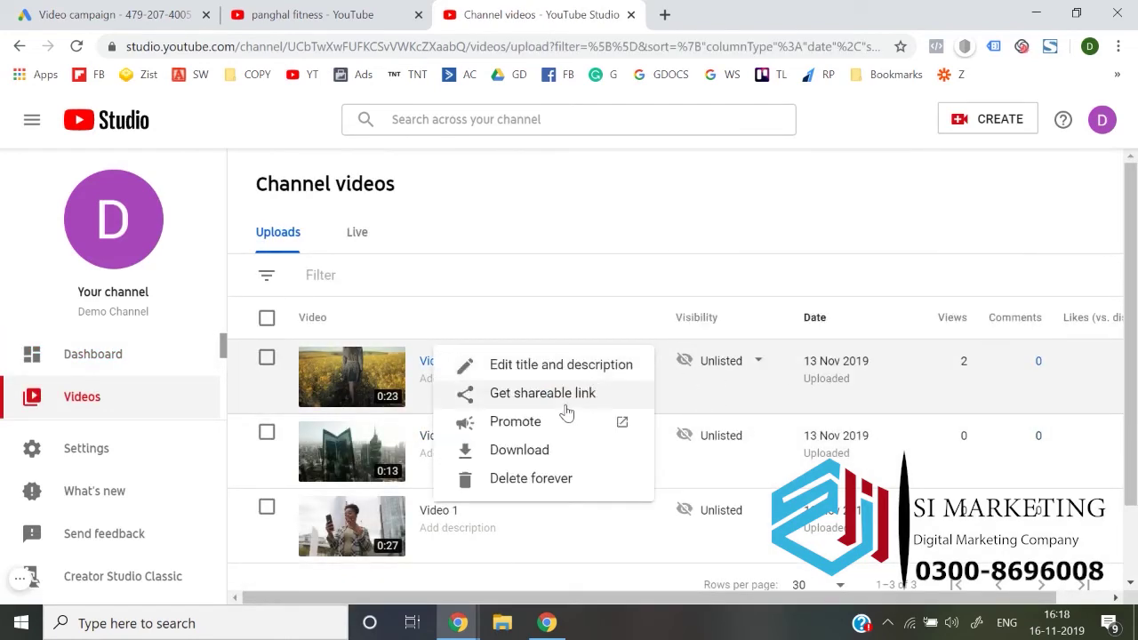
left_click(591, 393)
- Switch to the Google Ads tab, use the copied Video 3 link as the ad's YouTube video and choose the Skippable in-stream ad format
left_click(151, 10)
key("ctrl+v")
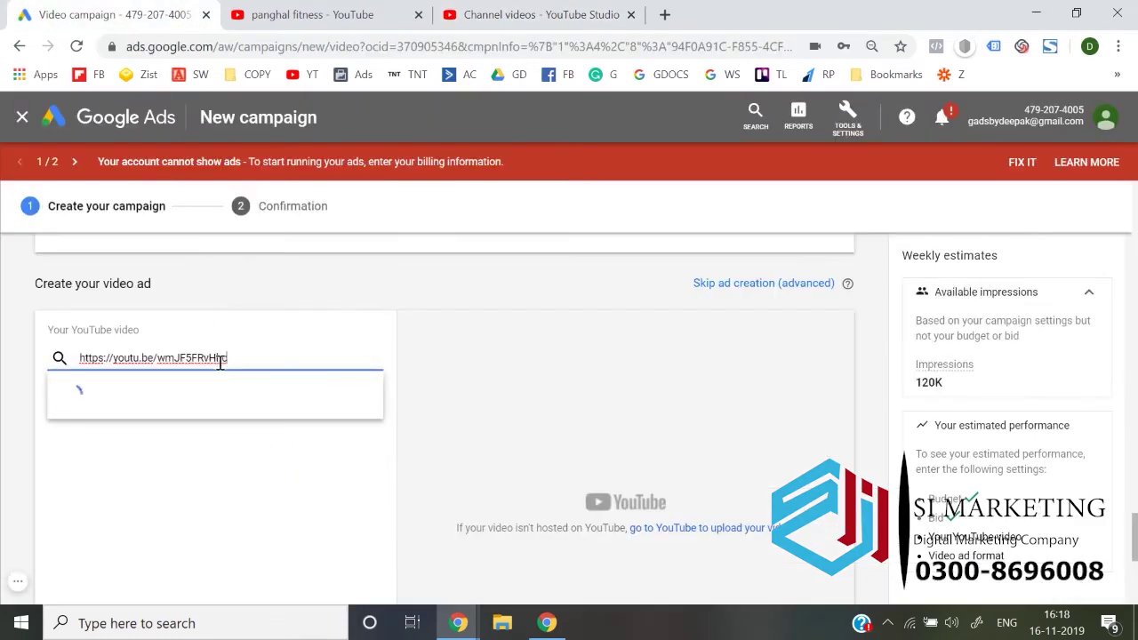
scroll(8, 378, "down", 2)
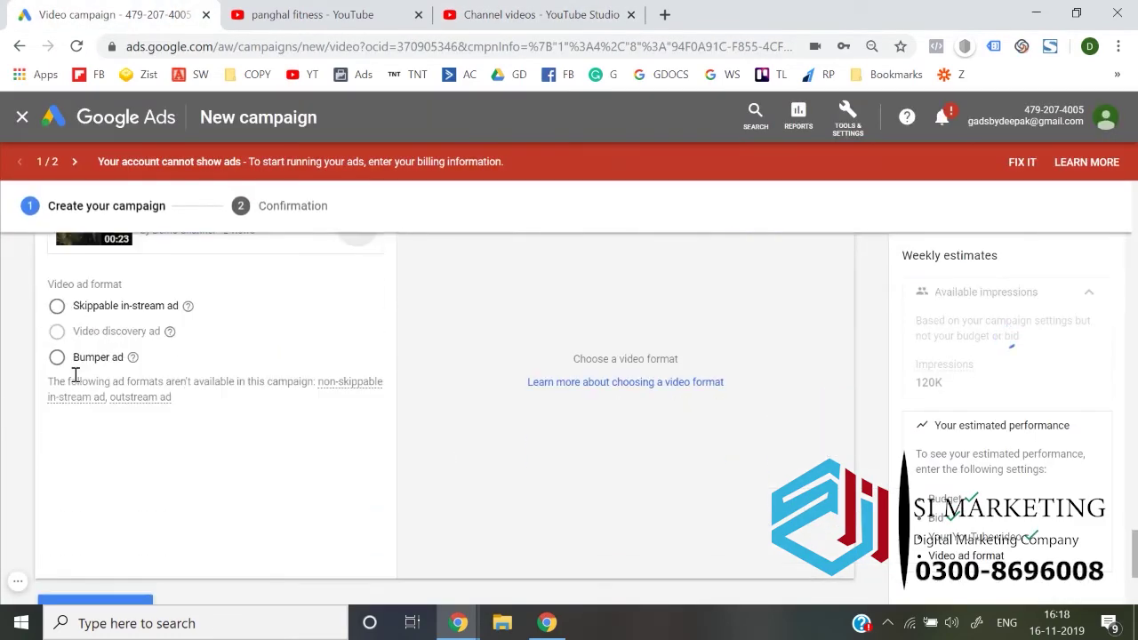
left_click(56, 307)
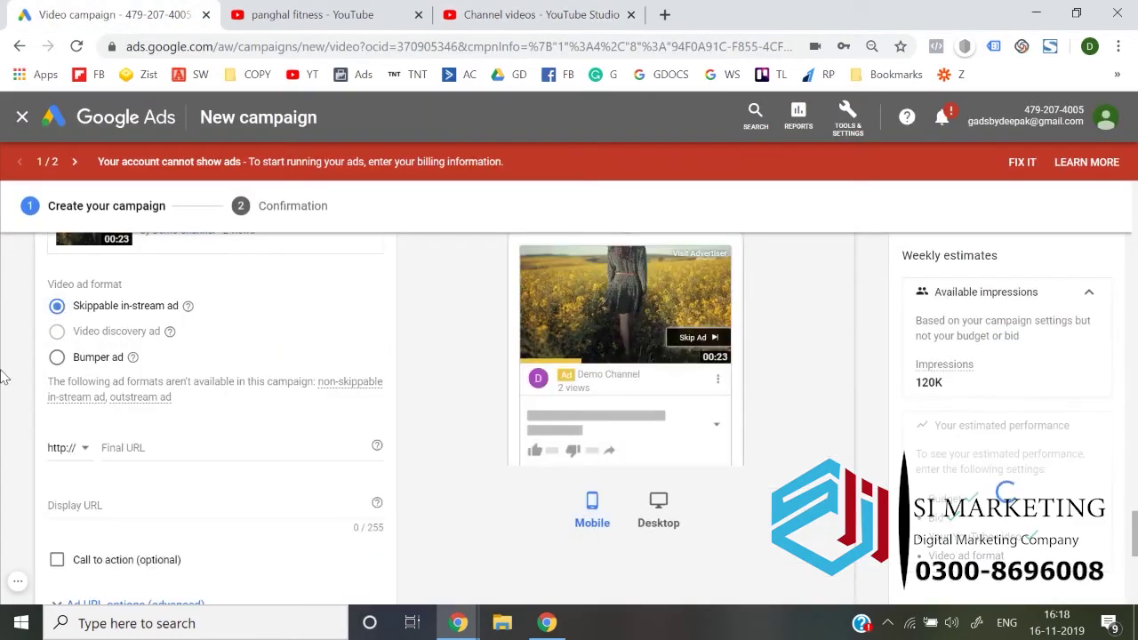
left_click(146, 451)
type("wp")
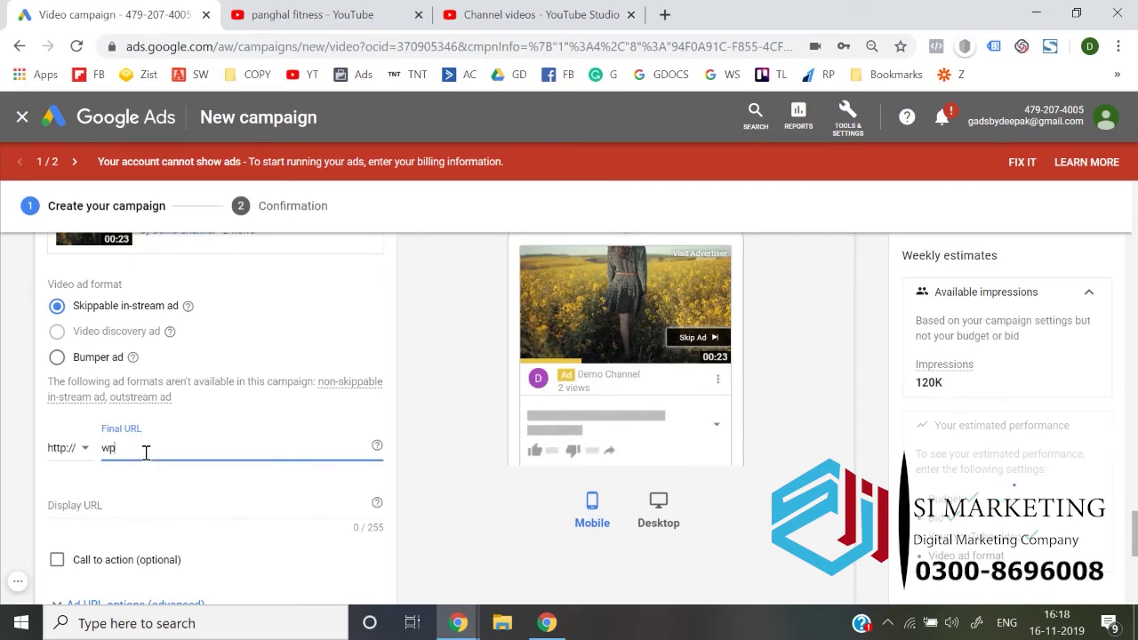
type("coursedeepakl")
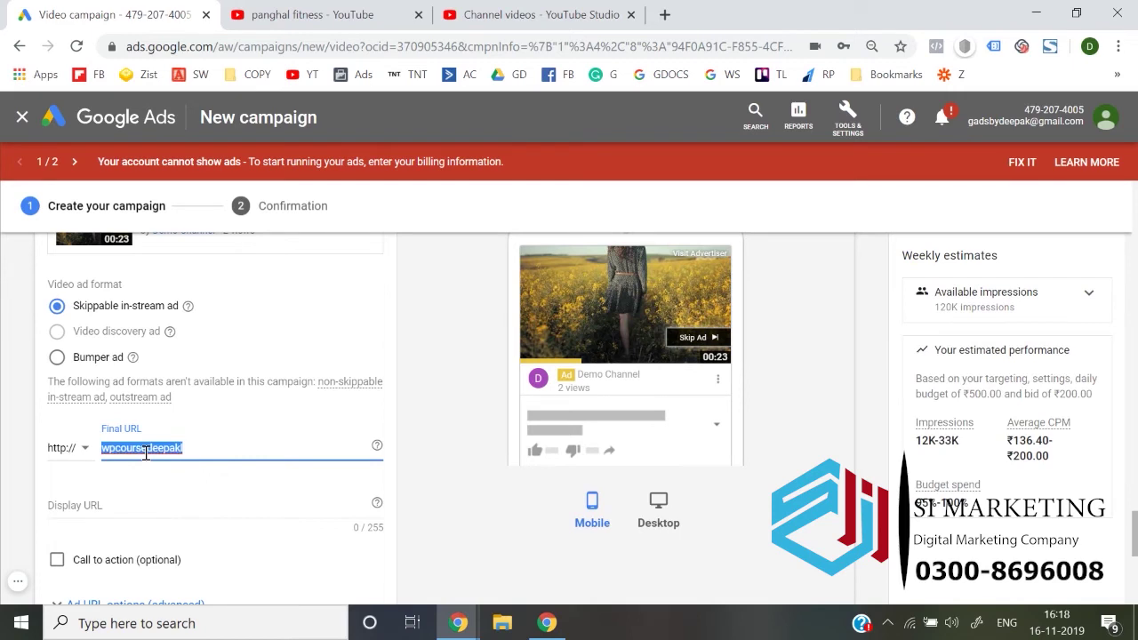
type("wpcoursedee")
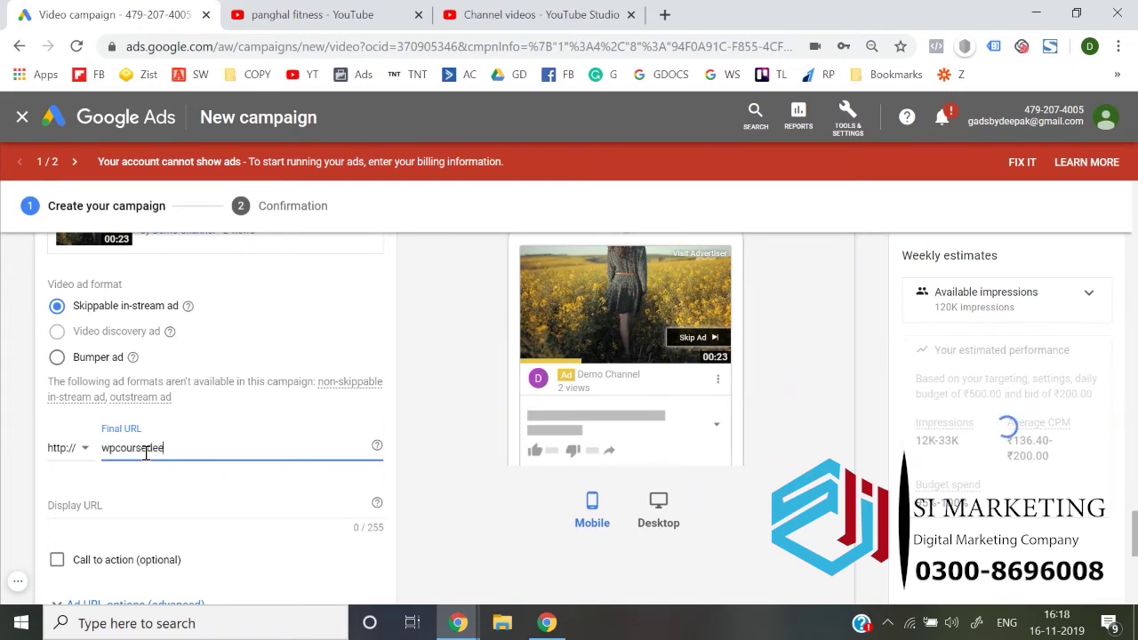
type("pak.com")
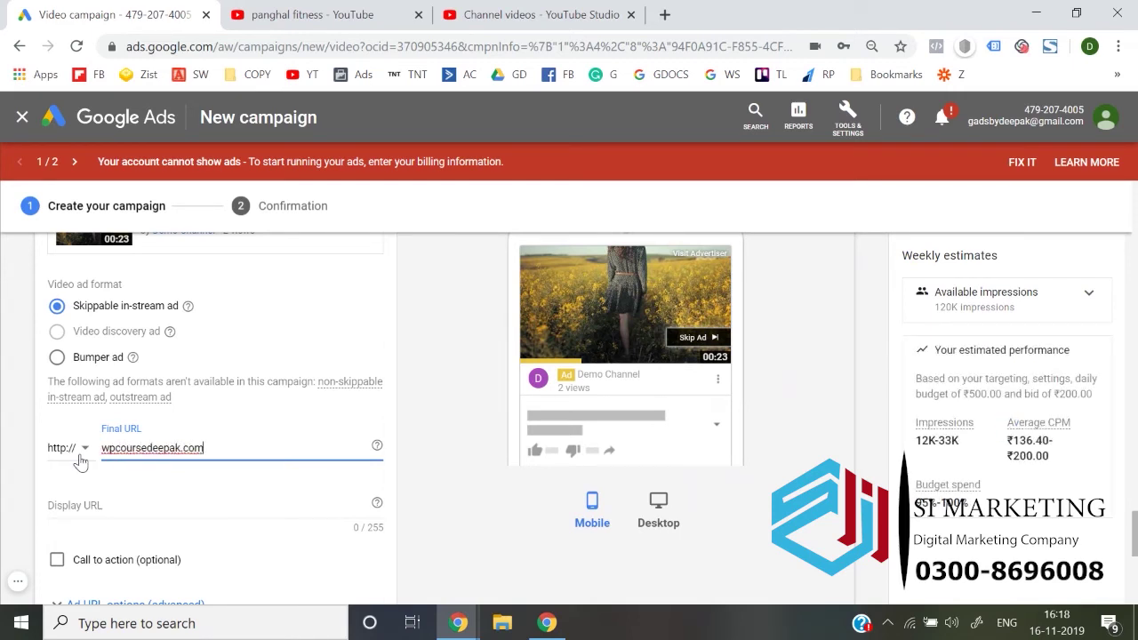
left_click(69, 451)
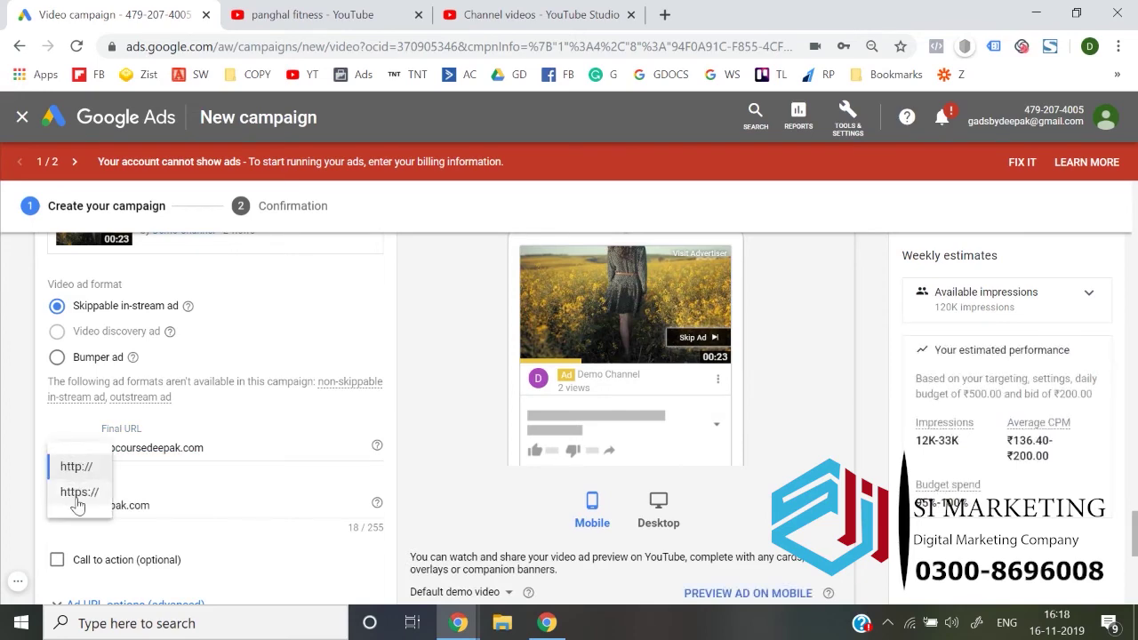
left_click(78, 494)
- Enable the ad's optional call to action with the text "Buy Now" and the headline "Best Protein"
scroll(76, 471, "down", 2)
left_click(57, 432)
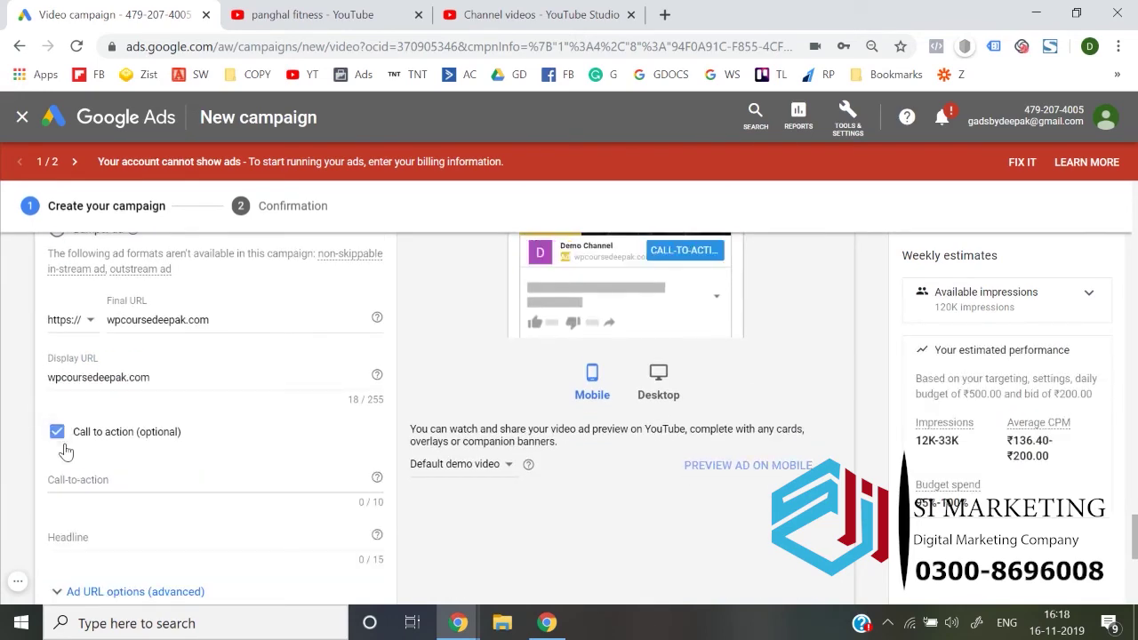
left_click(94, 465)
type("Bu")
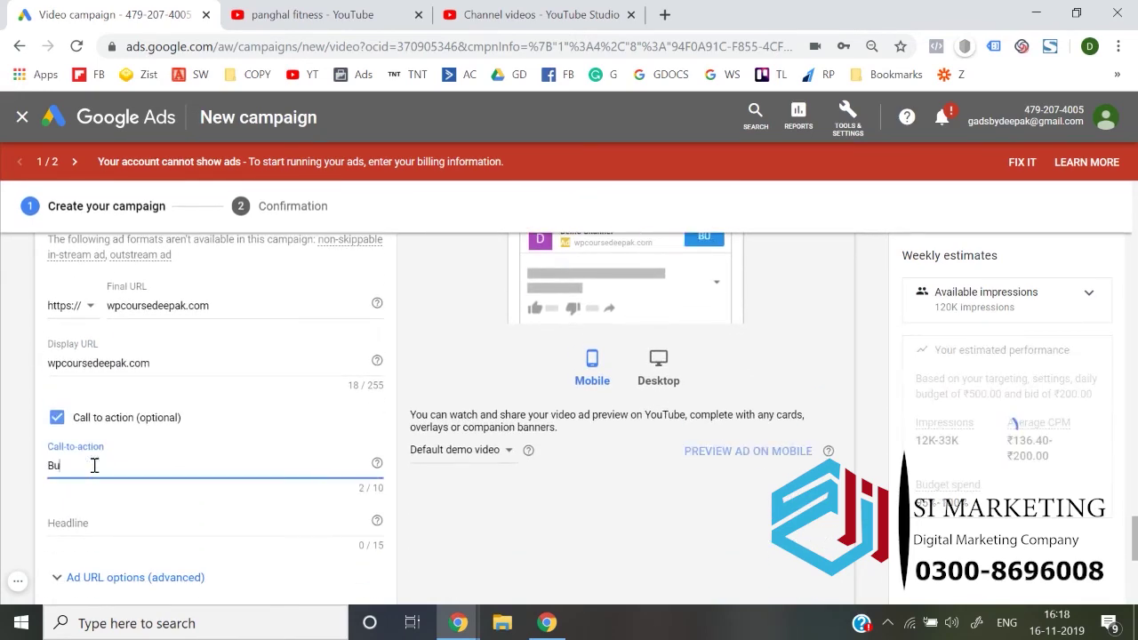
type("y Now")
scroll(95, 469, "down", 1)
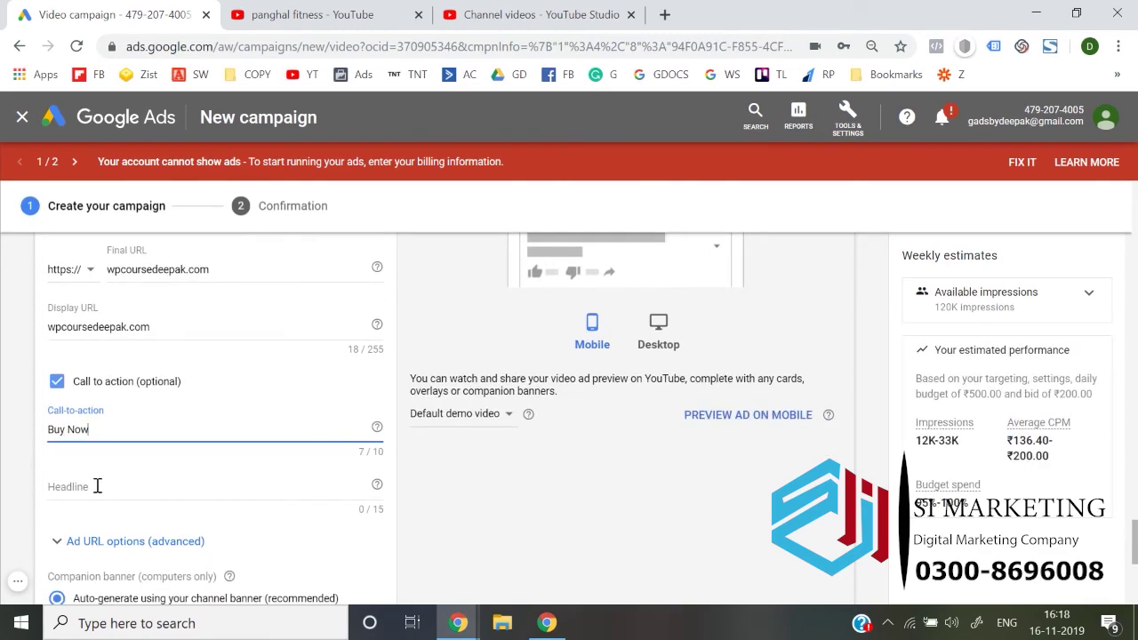
left_click(98, 486)
type("Best Pro")
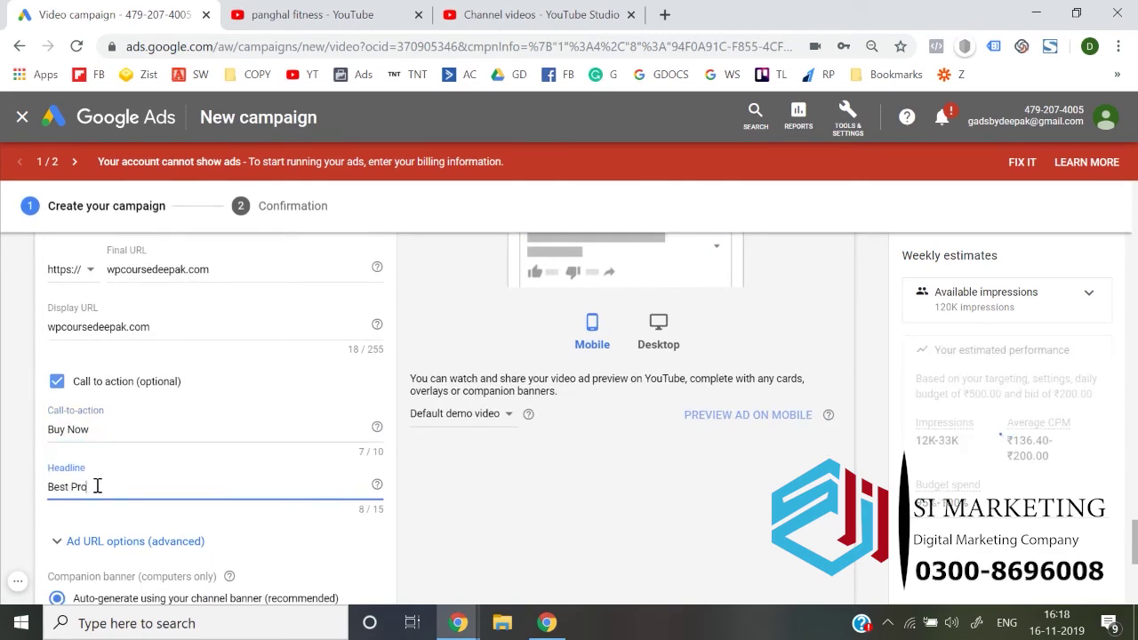
type("tein")
- Keep the ad name Ad #1, create the campaign and continue to it from the confirmation page
scroll(99, 490, "down", 2)
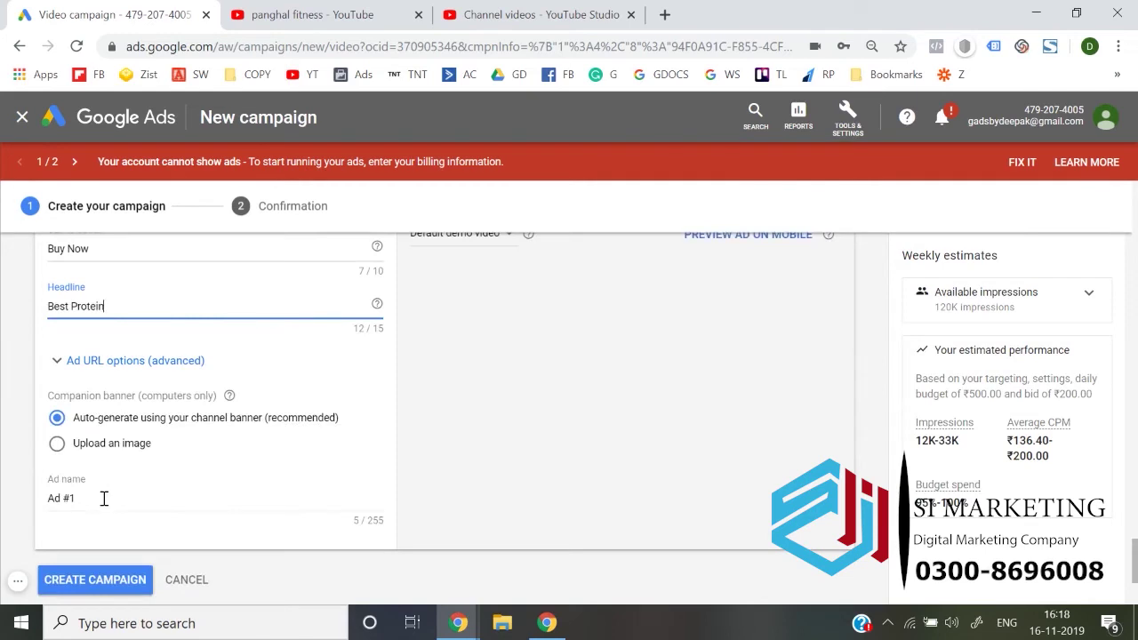
left_click(104, 499)
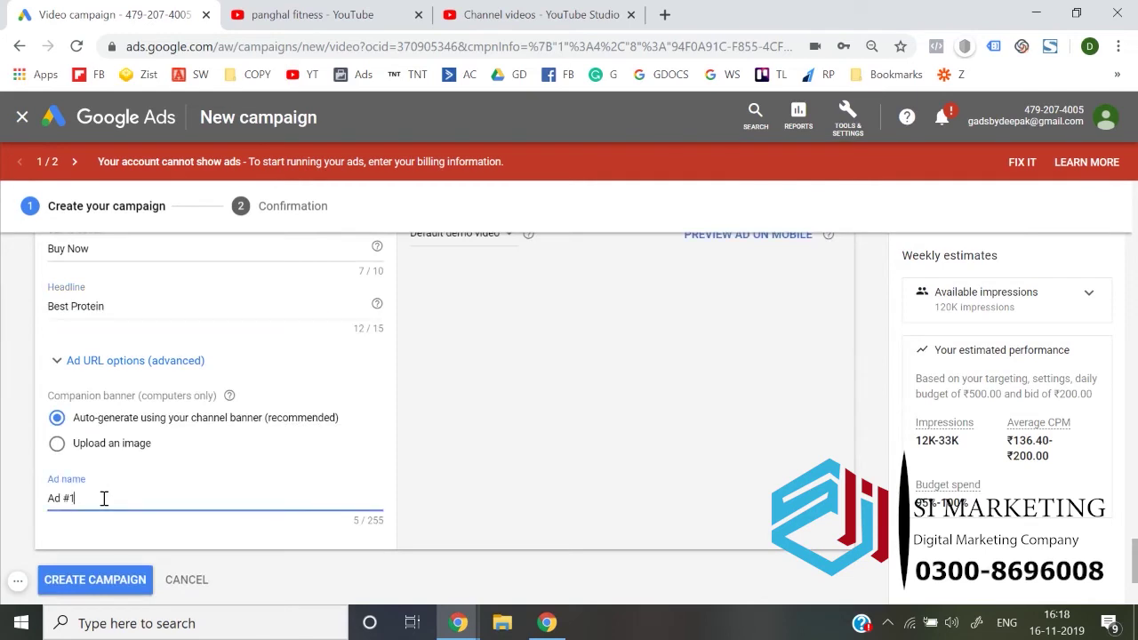
left_click(101, 580)
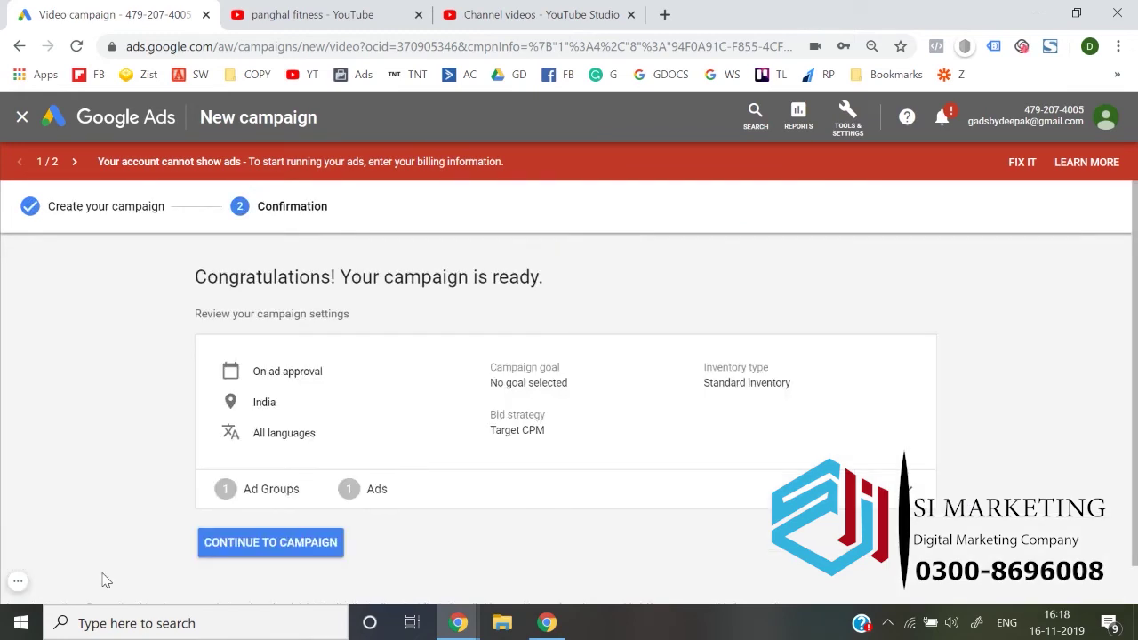
left_click(251, 542)
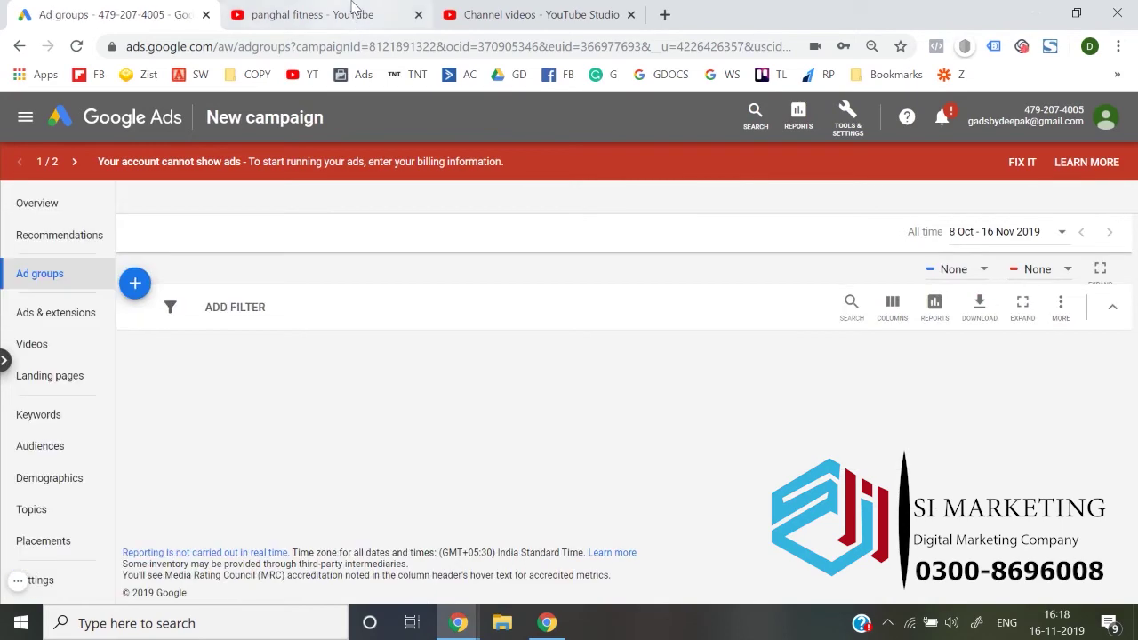
- Switch to the YouTube tab, go back from the panghal fitness channel to the Pre and Post Workout Meal video and pause it
left_click(511, 12)
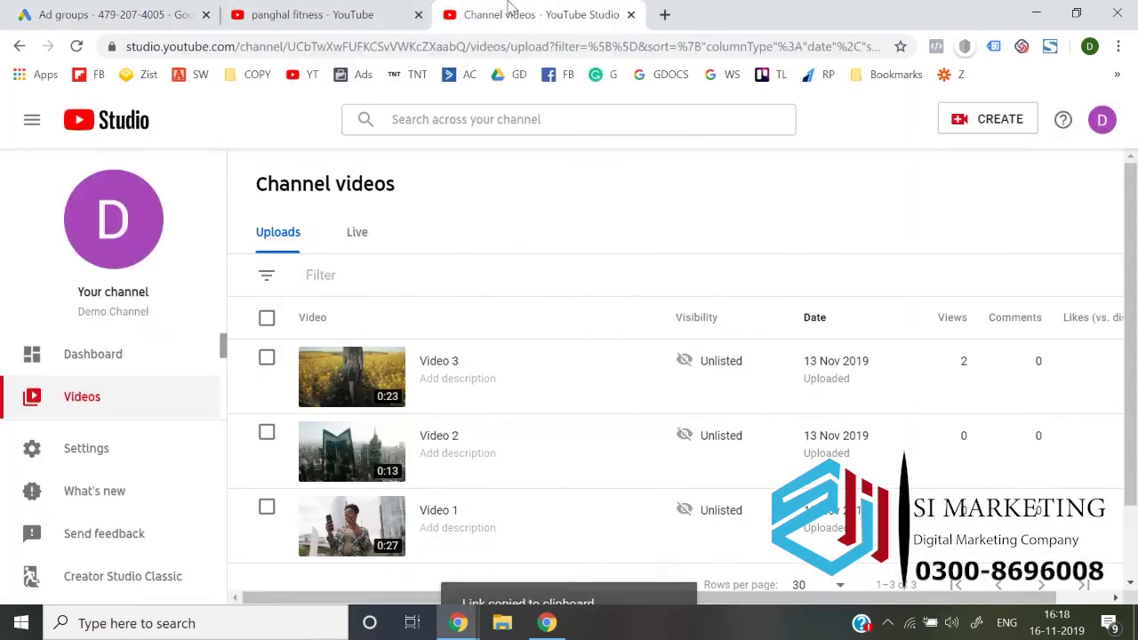
left_click(341, 9)
scroll(419, 377, "down", 3)
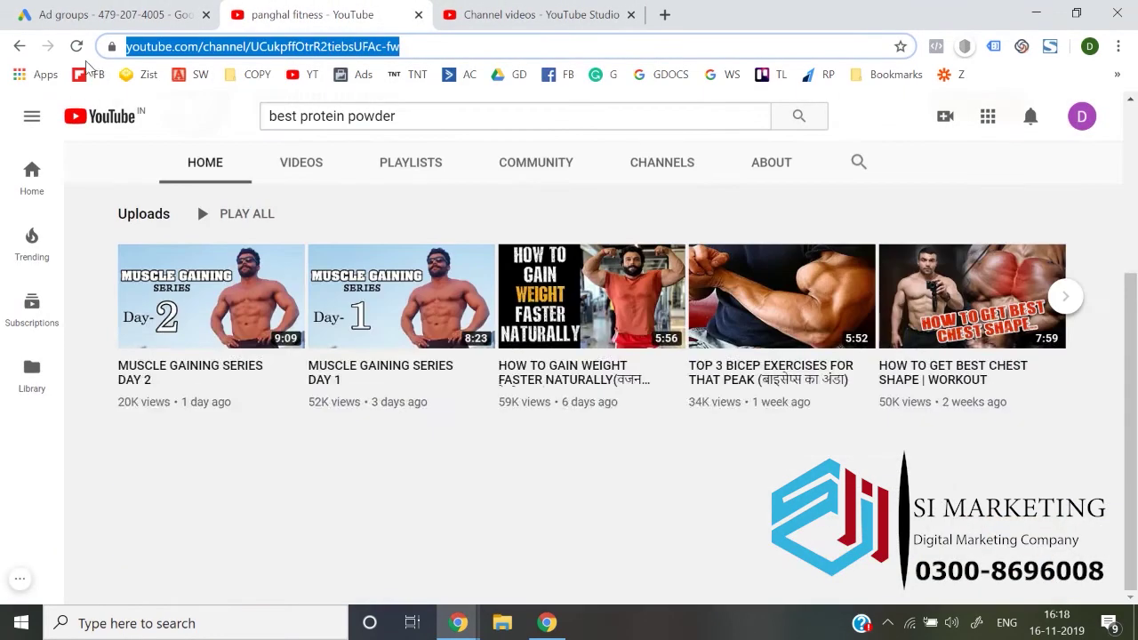
left_click(17, 52)
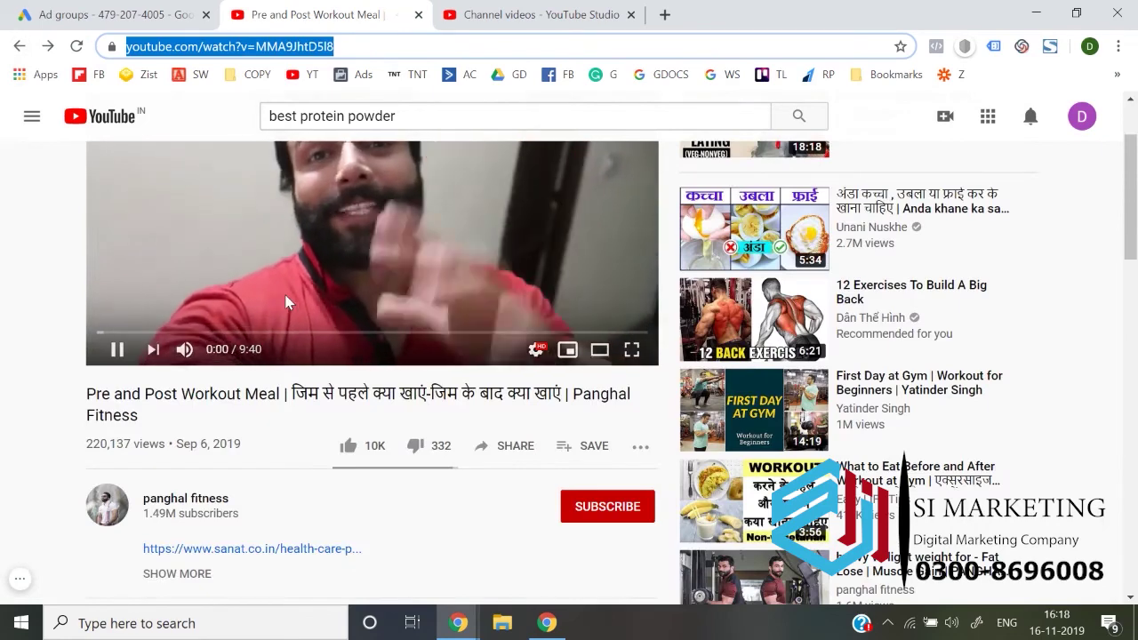
left_click(118, 349)
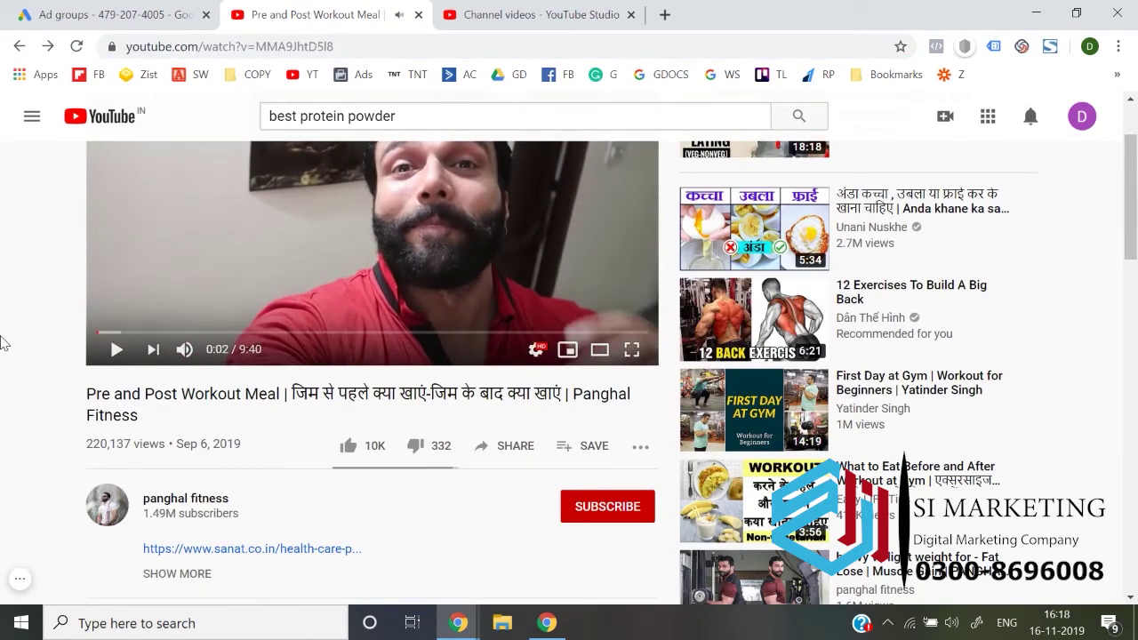
- Return to Google Ads and review the ad groups table of the Protein_Placement campaign
left_click(134, 14)
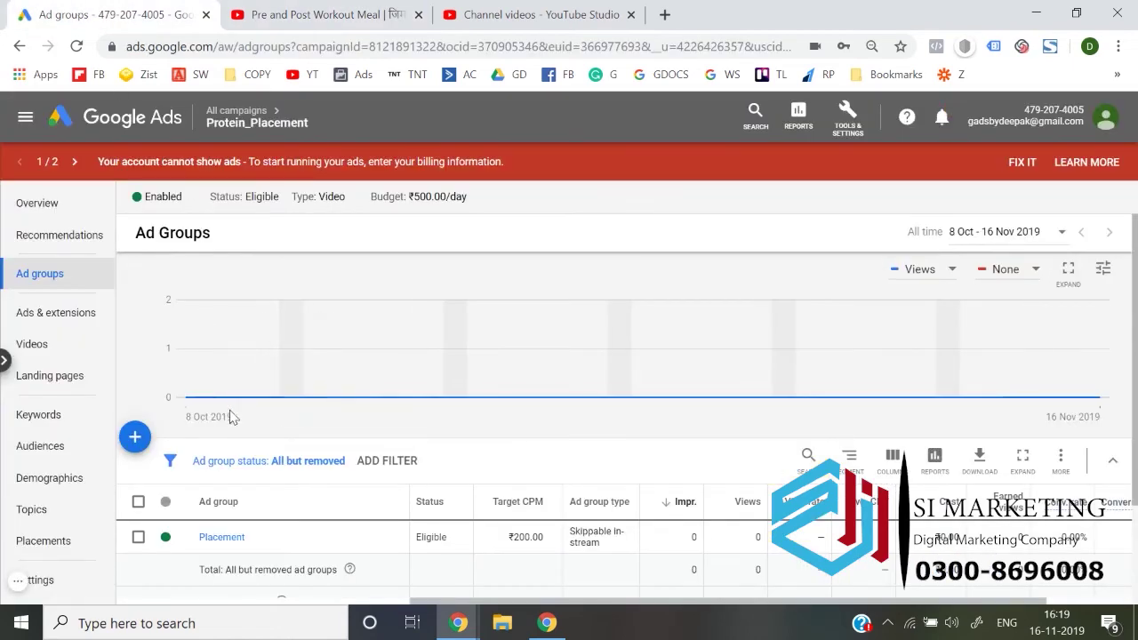
scroll(233, 418, "down", 1)
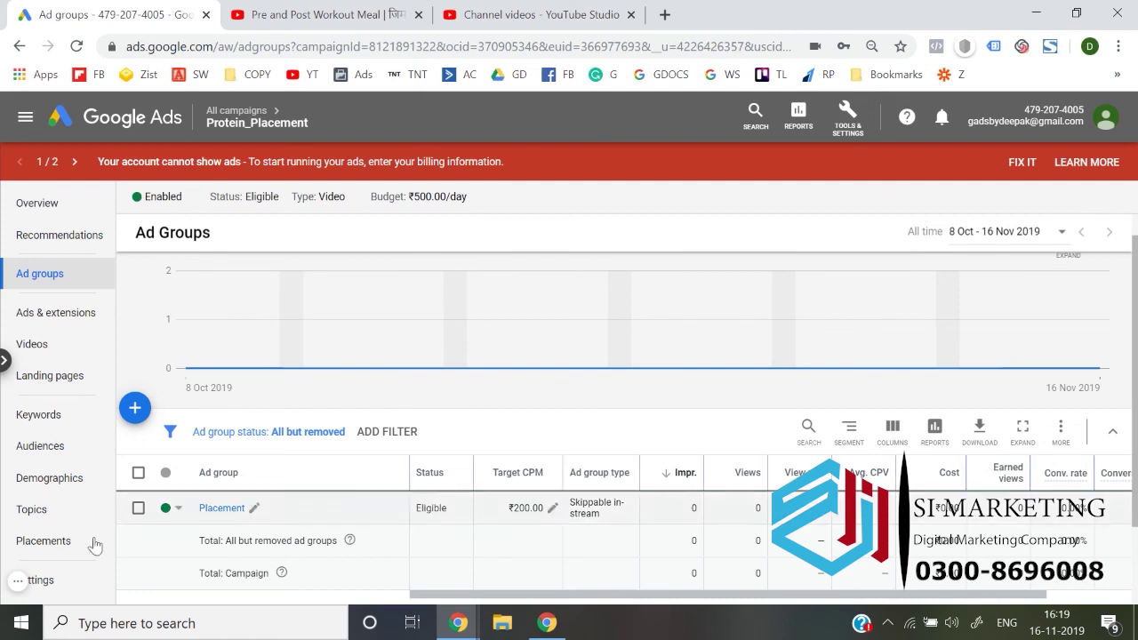
mouse_move(18, 580)
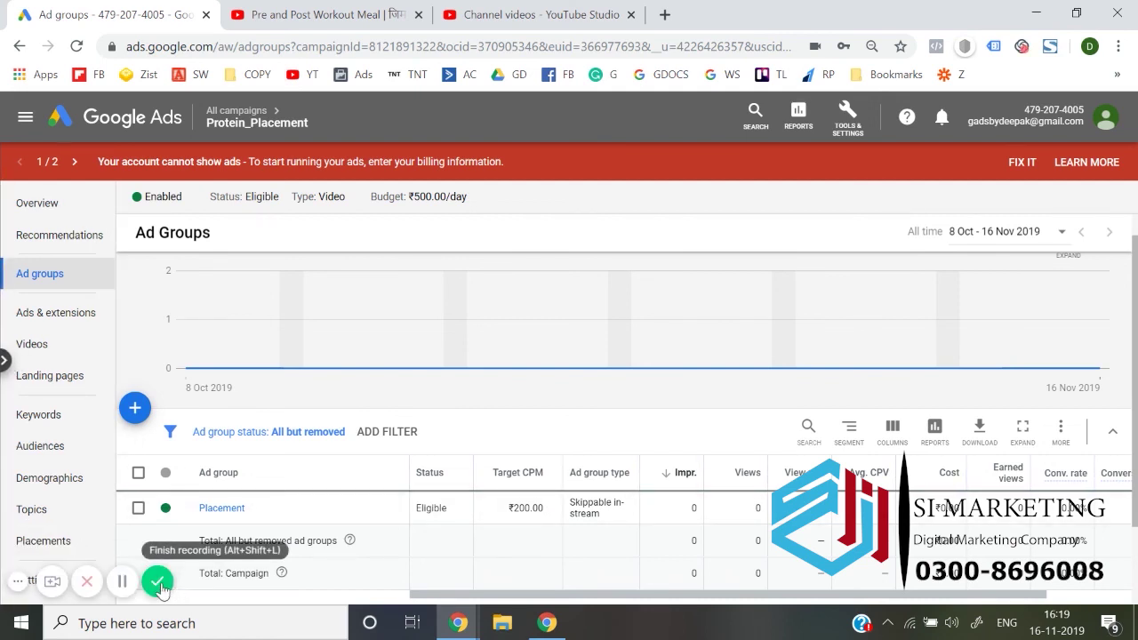